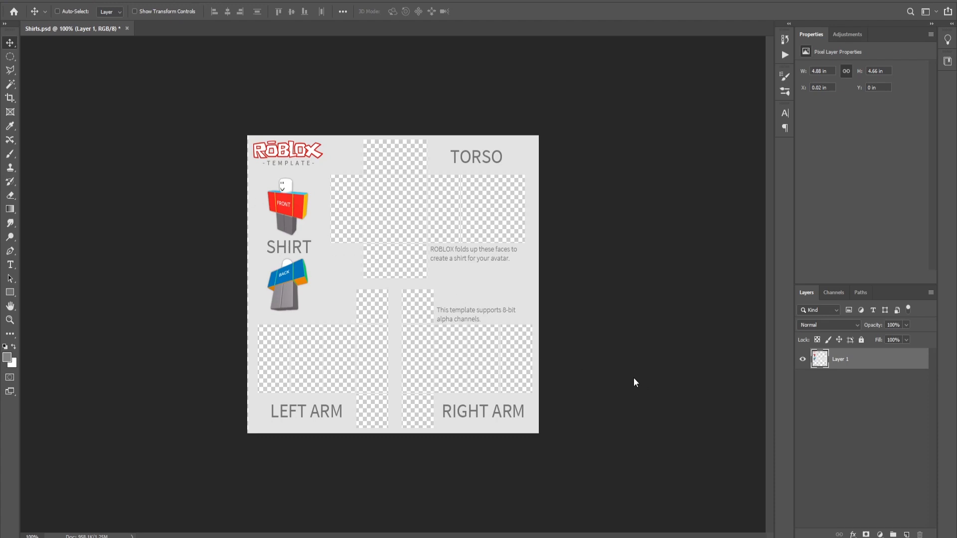
# - Add a new empty layer and set the foreground colour to ffffff
pyautogui.click(907, 534)
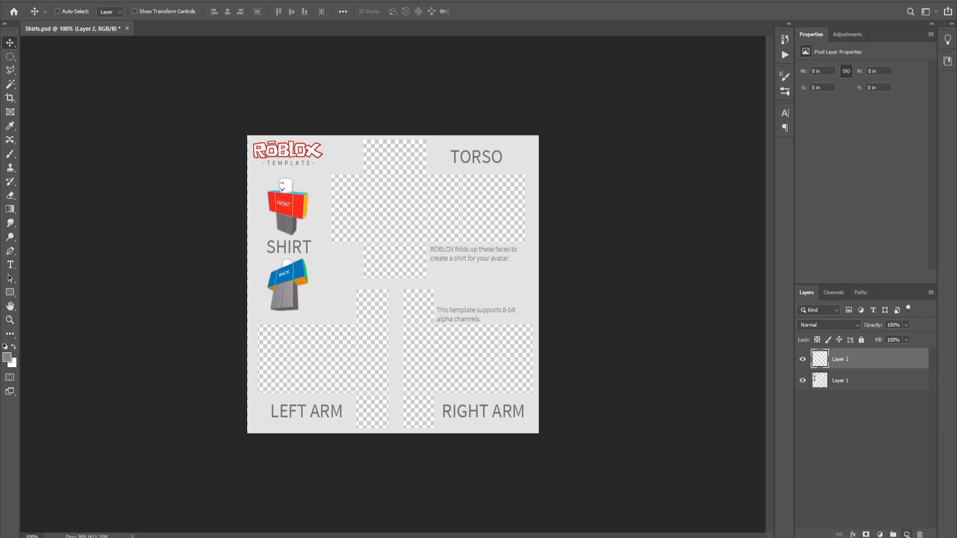
pyautogui.click(7, 358)
pyautogui.write('ffffff')
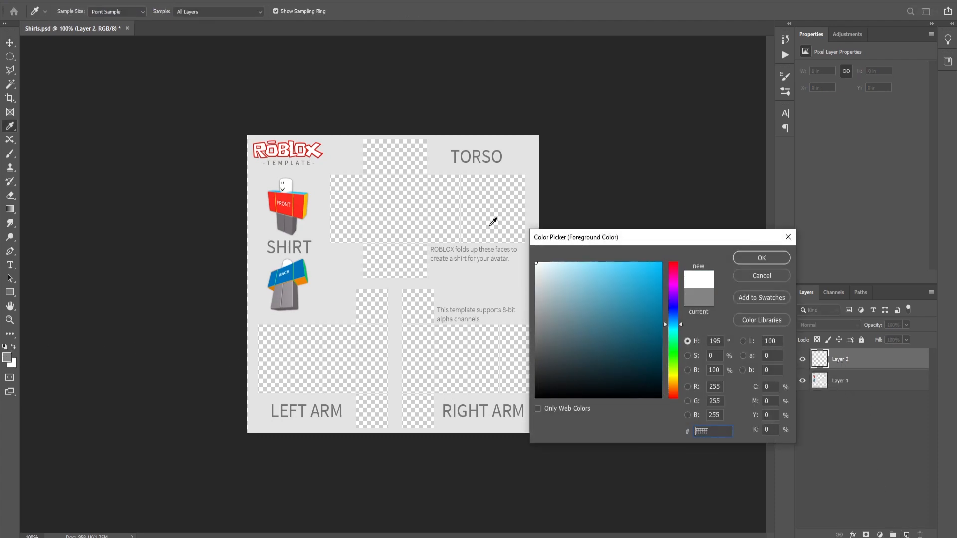
pyautogui.click(750, 258)
pyautogui.press('v')
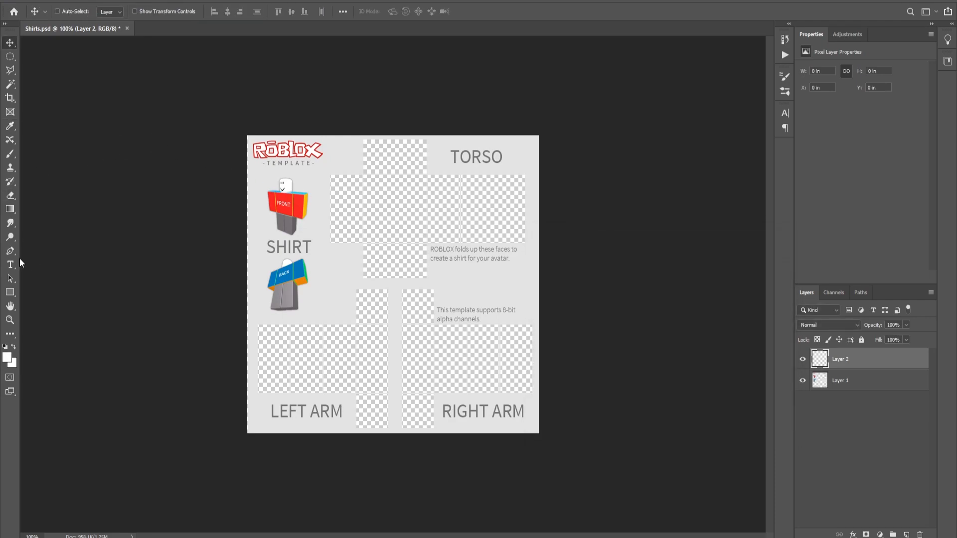
# - Draw a white rectangle about 740 x 707 px covering the whole shirt template with the Rectangle tool
pyautogui.rightClick(9, 292)
pyautogui.click(55, 297)
pyautogui.moveTo(228, 122); pyautogui.dragTo(597, 499)
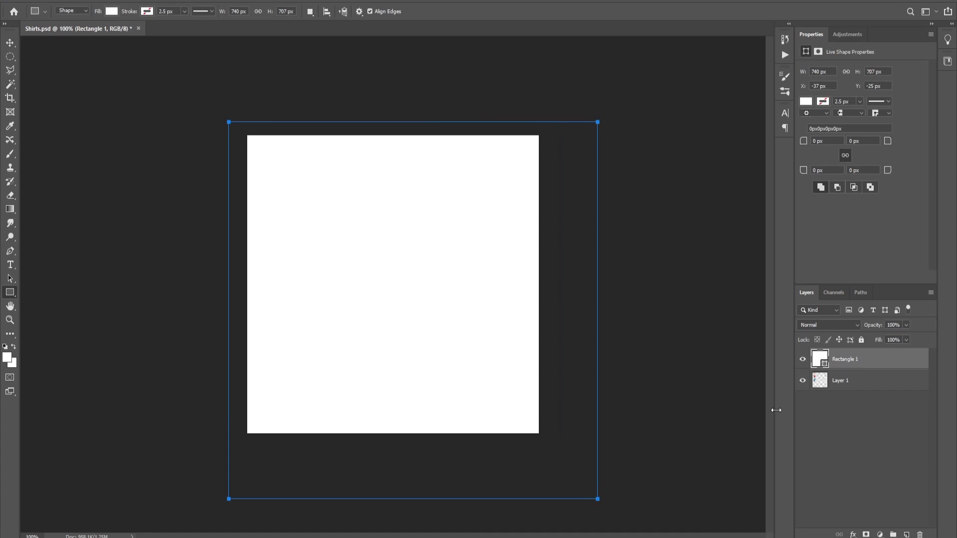
# - Move the rectangle layer below the template layer and shift the rectangle up so the lower arm areas are uncovered
pyautogui.moveTo(859, 366); pyautogui.dragTo(845, 423)
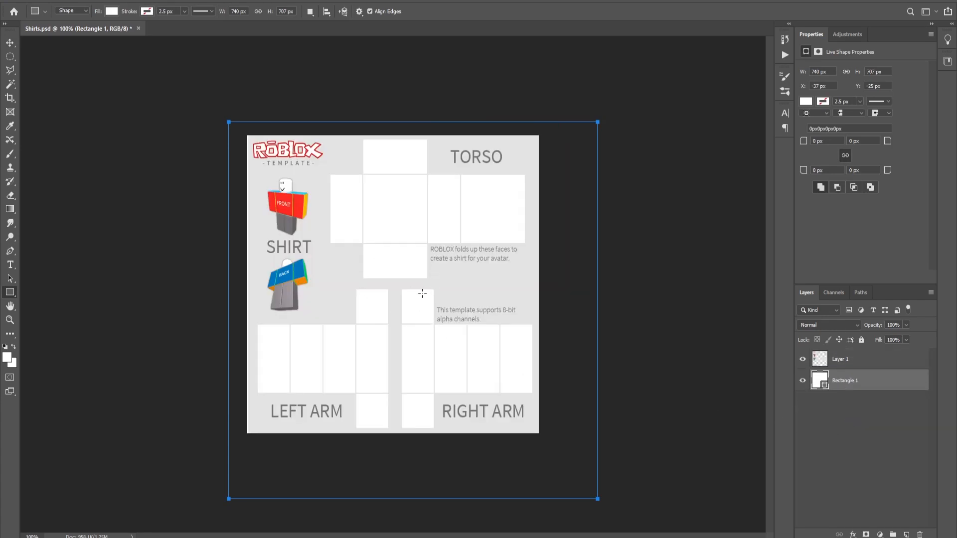
pyautogui.press('v')
pyautogui.moveTo(367, 294); pyautogui.dragTo(368, 172)
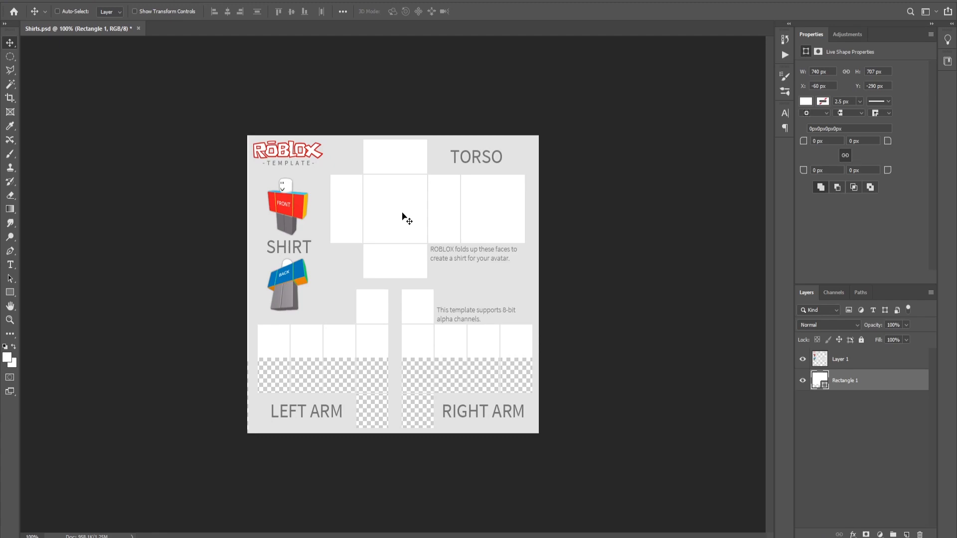
# - Give the rectangle a Pattern Overlay style using the grey camouflage pattern at about 18% opacity
pyautogui.rightClick(817, 380)
pyautogui.click(865, 173)
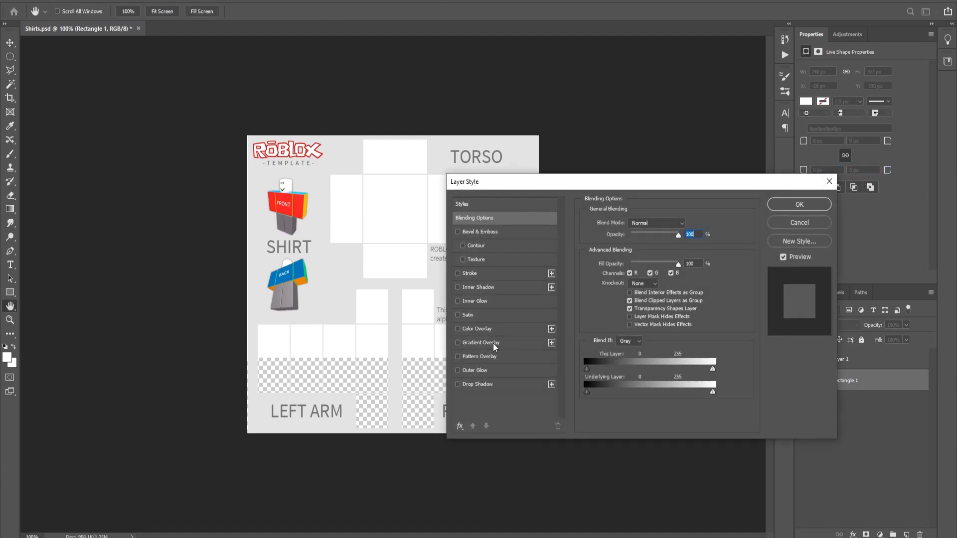
pyautogui.click(457, 356)
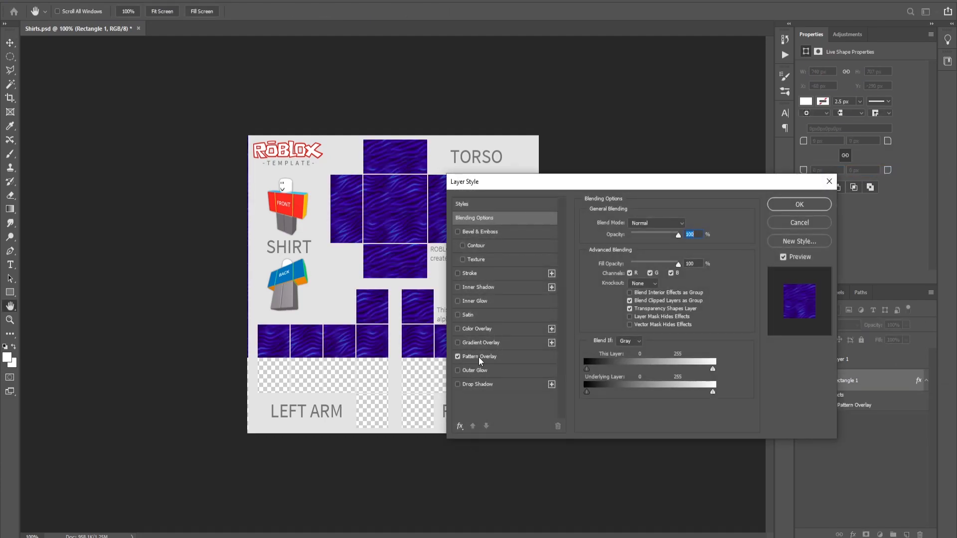
pyautogui.click(477, 356)
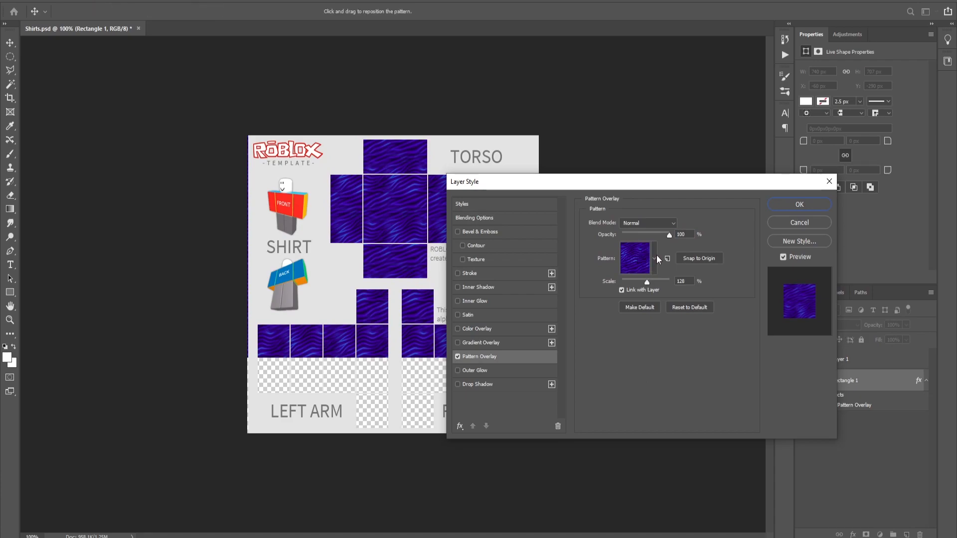
pyautogui.click(653, 258)
pyautogui.click(586, 290)
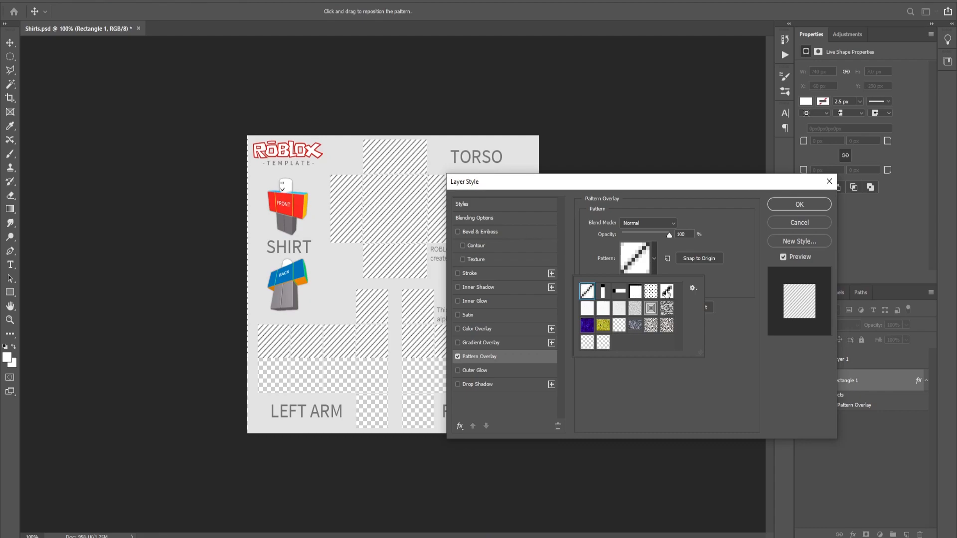
pyautogui.click(666, 308)
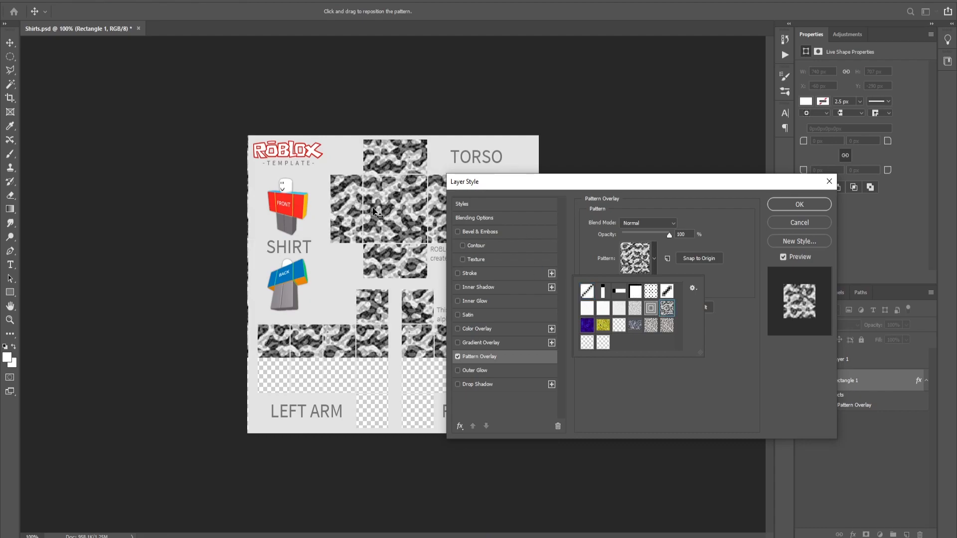
pyautogui.moveTo(669, 234); pyautogui.dragTo(631, 233)
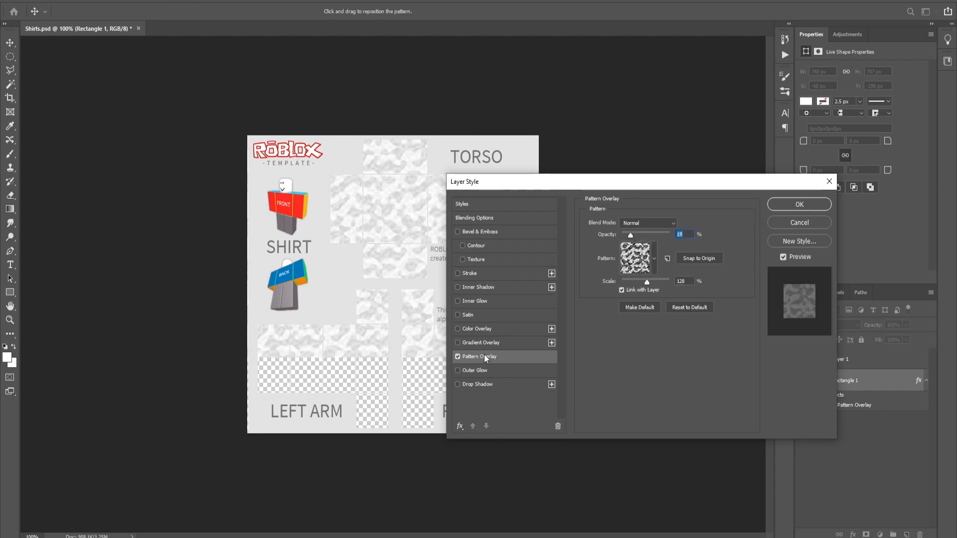
pyautogui.click(787, 205)
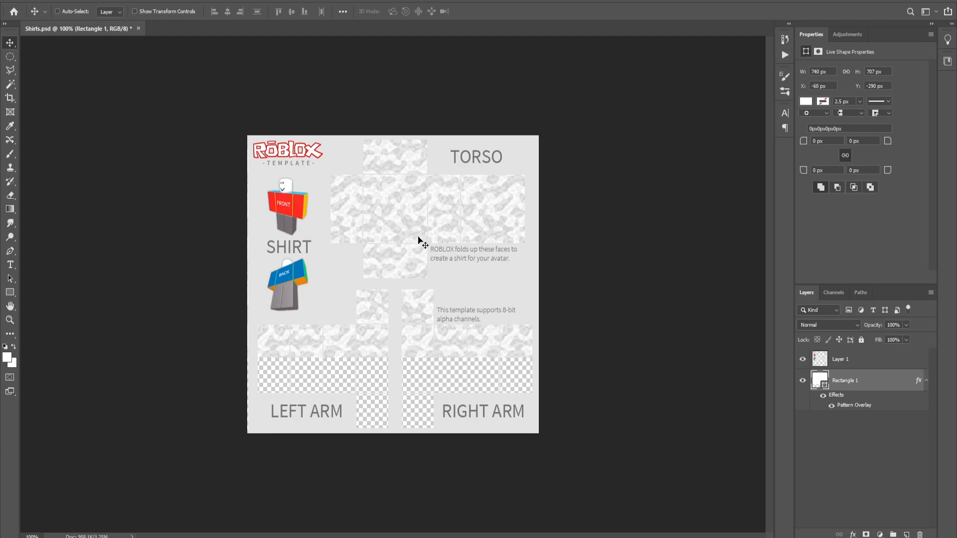
# - Set the foreground colour to dark grey 494949
pyautogui.scroll(2, 418, 240)
pyautogui.moveTo(847, 380); pyautogui.dragTo(857, 424)
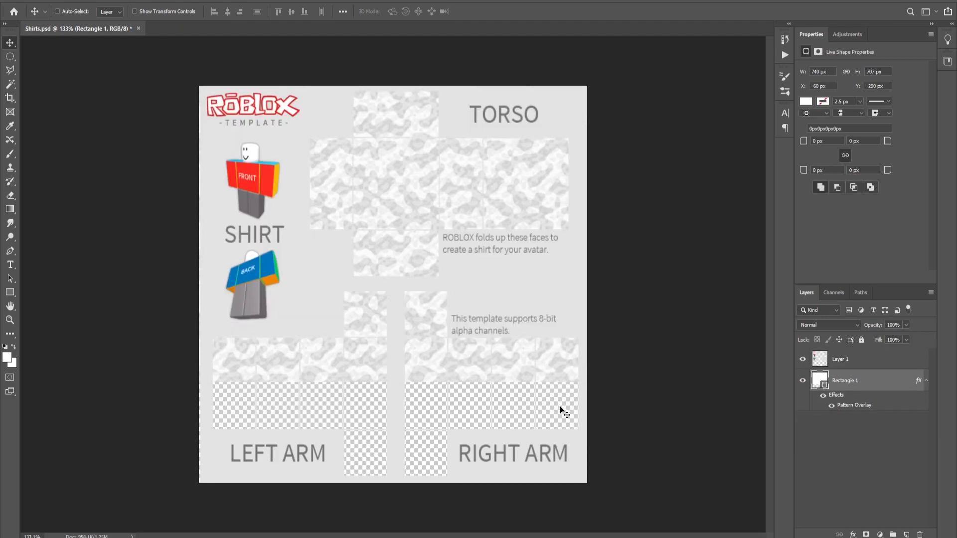
pyautogui.click(6, 357)
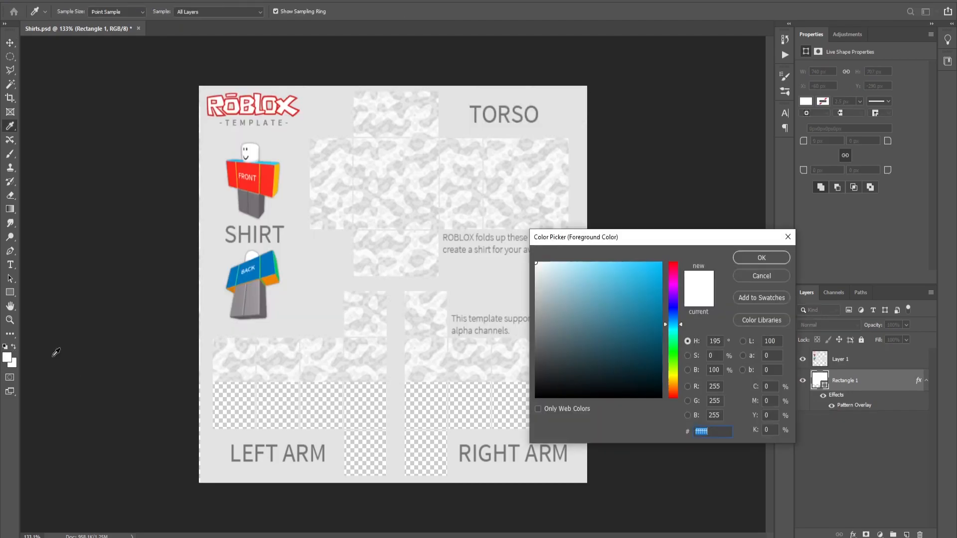
pyautogui.click(536, 391)
pyautogui.moveTo(544, 359); pyautogui.dragTo(521, 360)
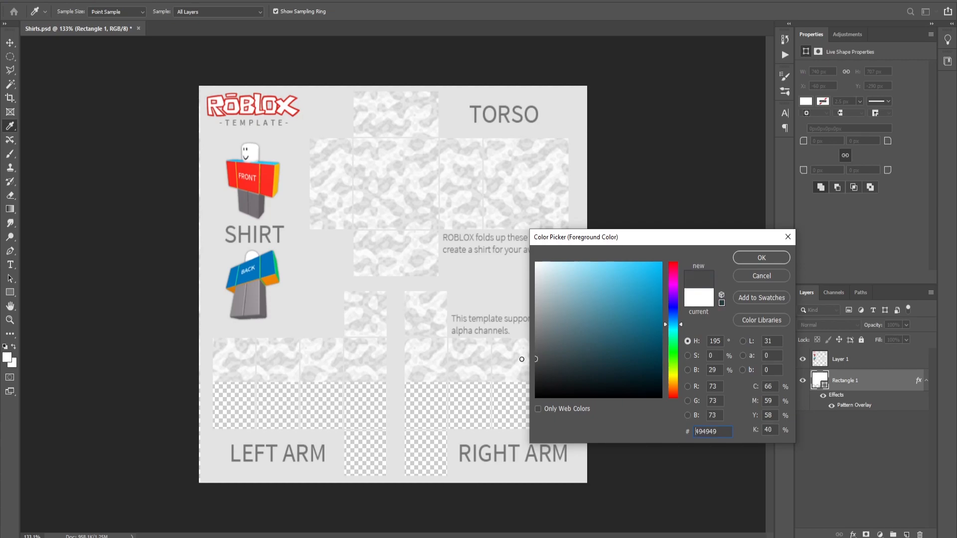
pyautogui.click(761, 257)
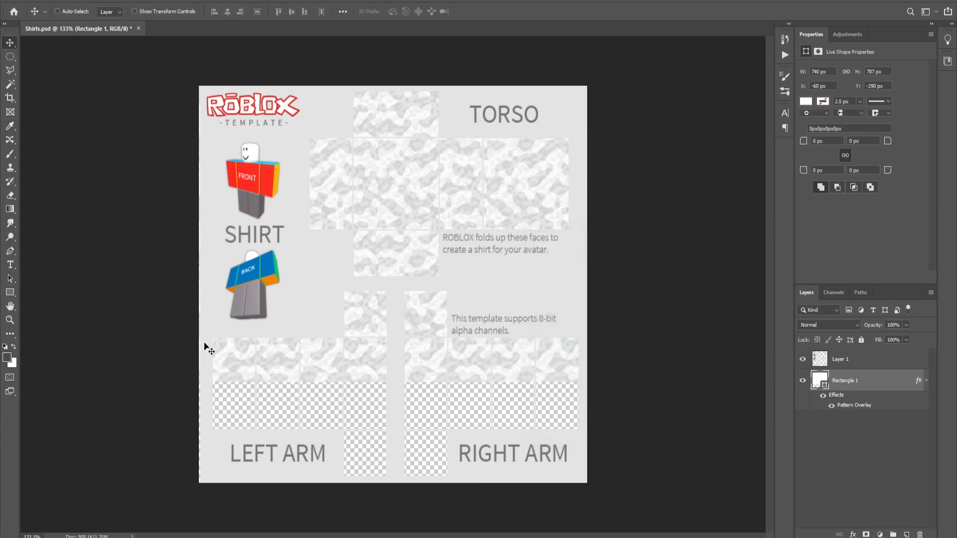
# - Draw a thin rectangle about 588 x 11 px across both arms and give it a Color Overlay of 7b7b7b
pyautogui.click(9, 293)
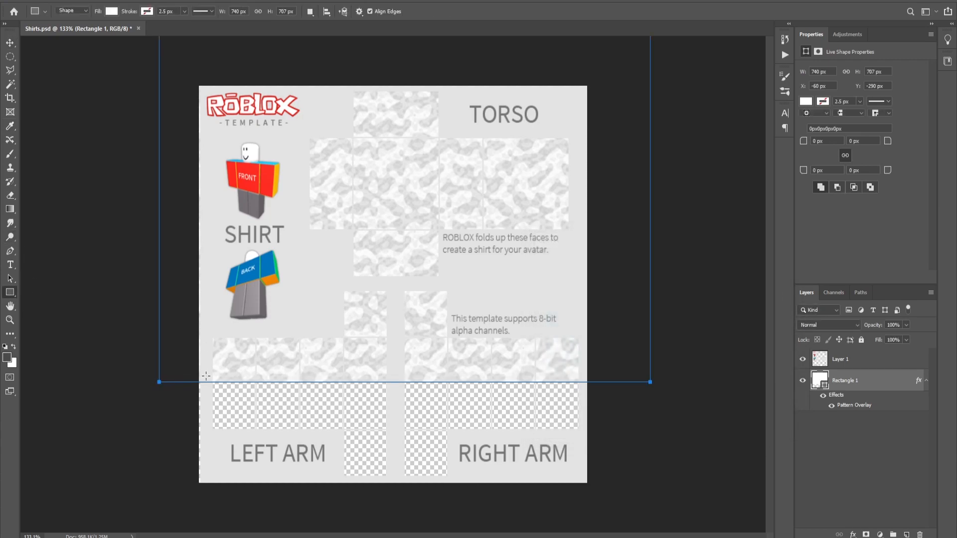
pyautogui.moveTo(208, 387); pyautogui.dragTo(597, 382)
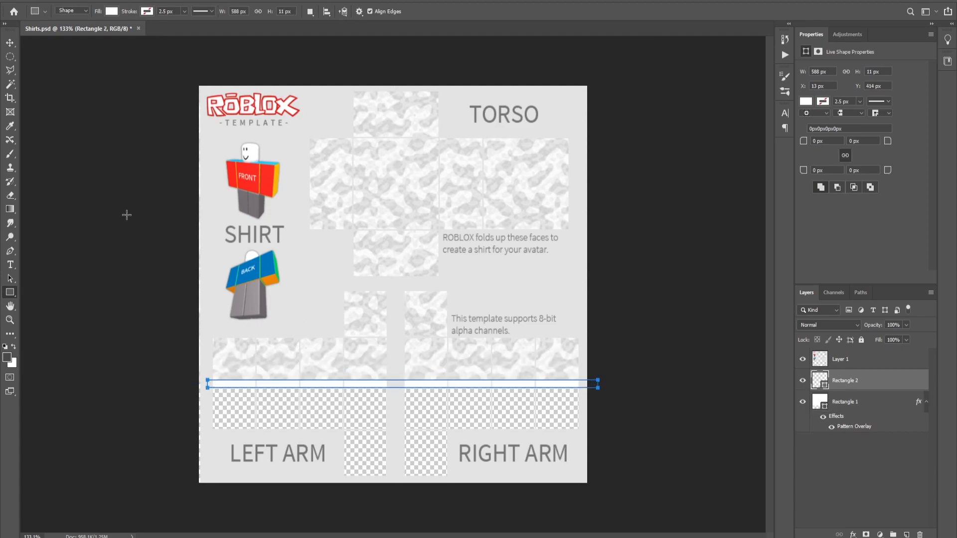
pyautogui.rightClick(827, 383)
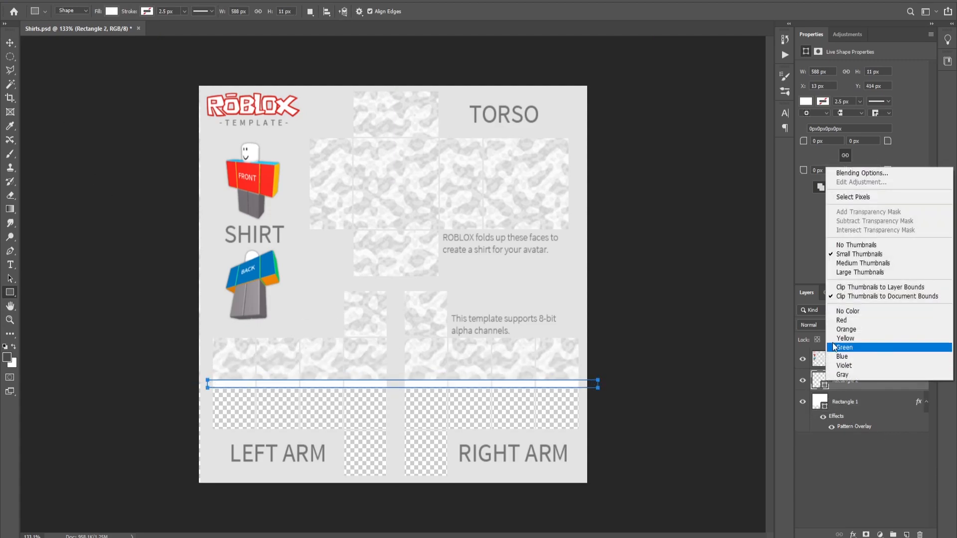
pyautogui.click(854, 174)
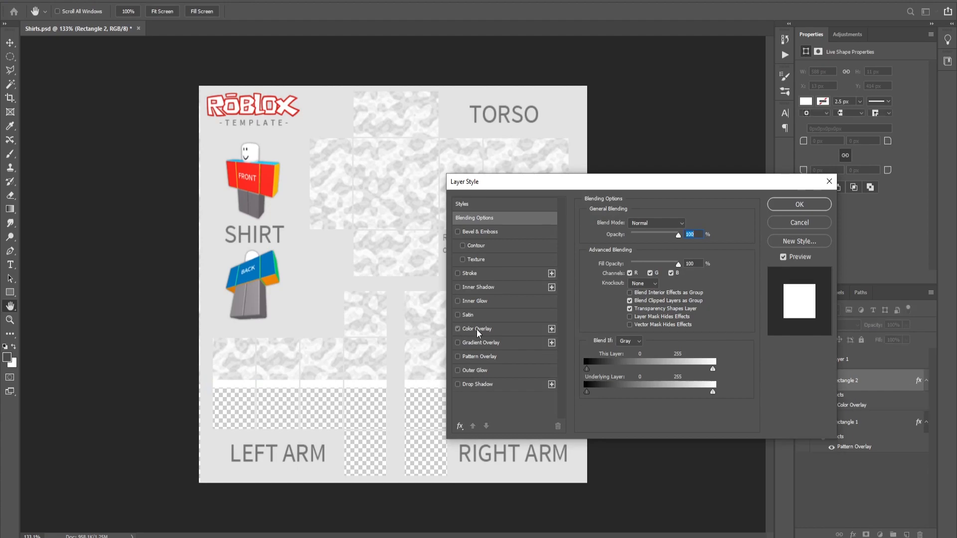
pyautogui.click(476, 329)
pyautogui.click(693, 228)
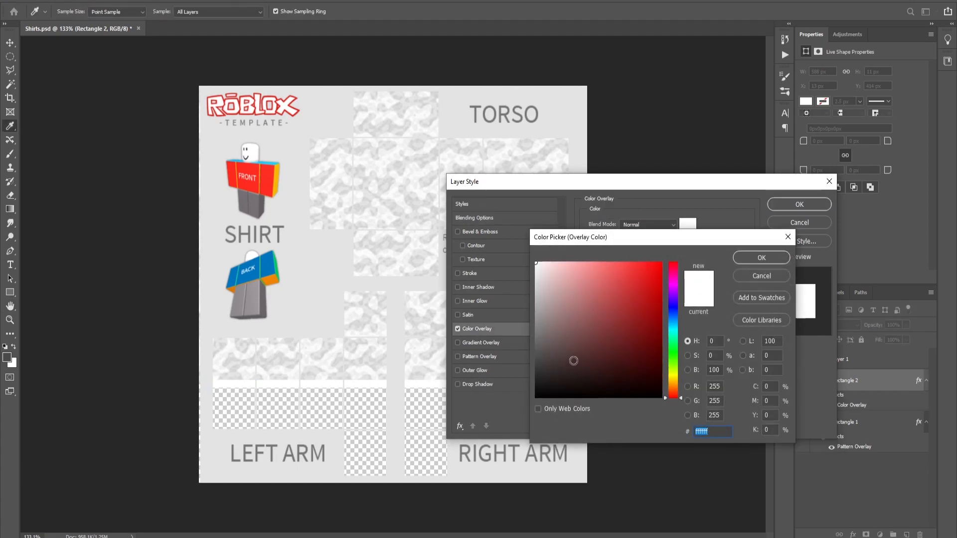
pyautogui.moveTo(573, 361); pyautogui.dragTo(519, 331)
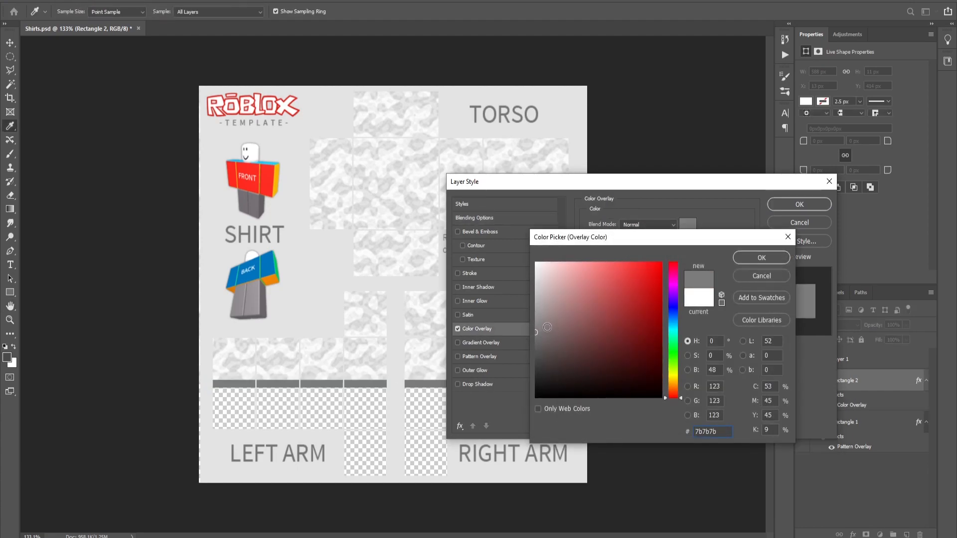
pyautogui.click(773, 257)
pyautogui.click(796, 207)
# - Transform the stripe to about 563 x 8 px so it spans exactly across the arm panels
pyautogui.hotkey('ctrl', 't')
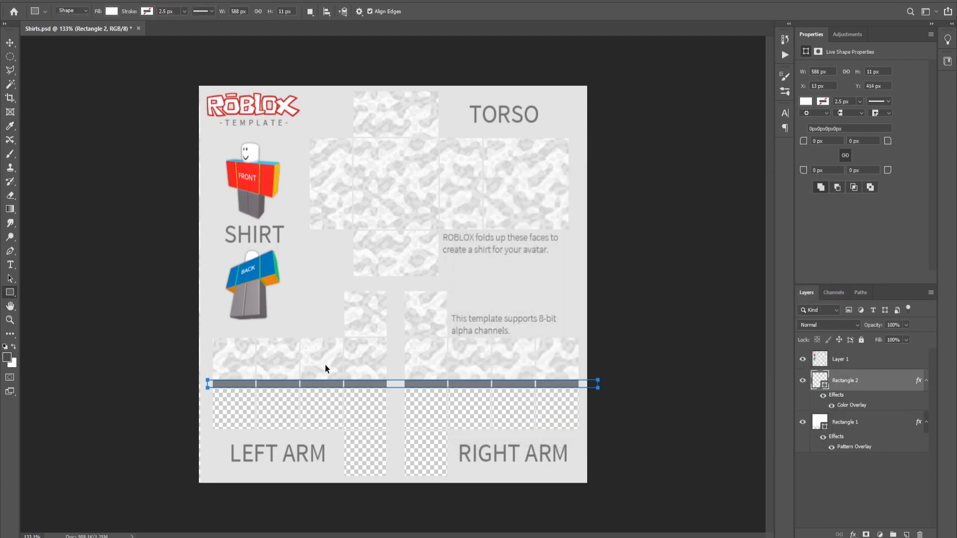
pyautogui.moveTo(401, 387); pyautogui.dragTo(402, 382)
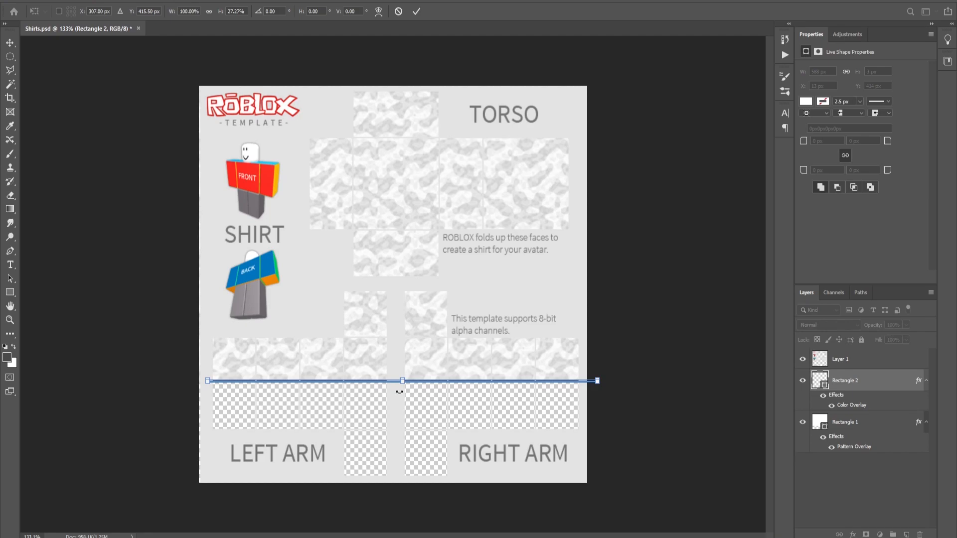
pyautogui.moveTo(403, 382); pyautogui.dragTo(404, 388)
pyautogui.moveTo(597, 383); pyautogui.dragTo(522, 388)
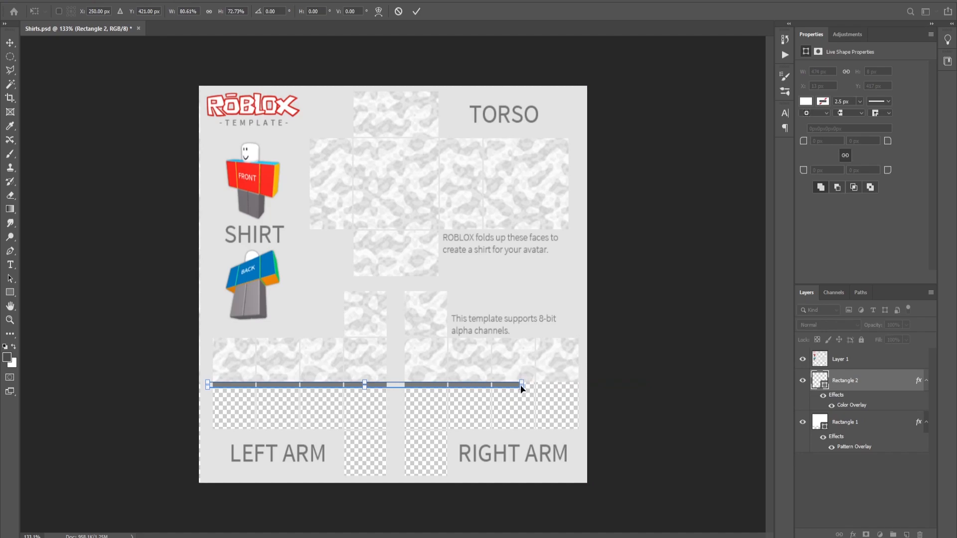
pyautogui.moveTo(521, 389); pyautogui.dragTo(582, 382)
pyautogui.press('Return')
pyautogui.click(11, 43)
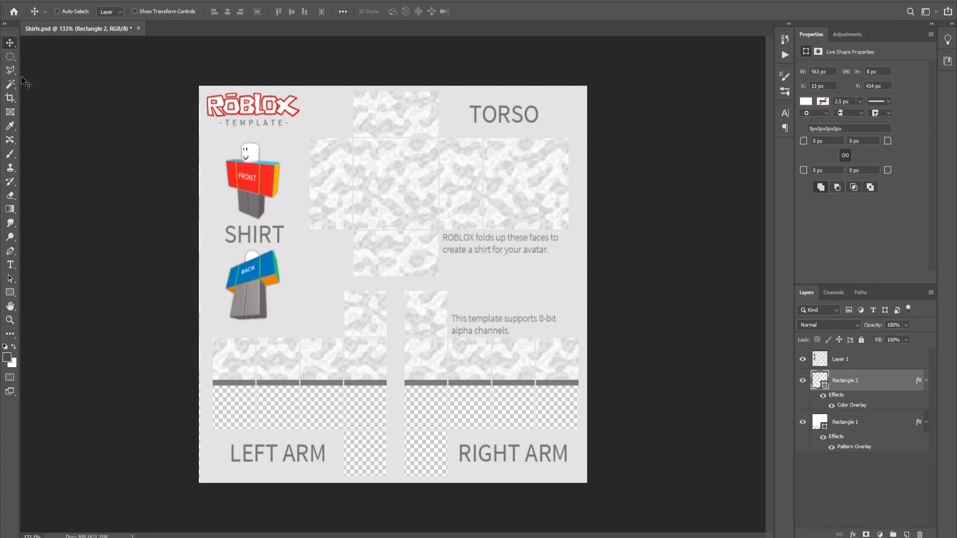
# - On a new layer, try to fill a circular selection on the torso's front panel with colour, then deselect
pyautogui.moveTo(10, 56); pyautogui.dragTo(56, 68)
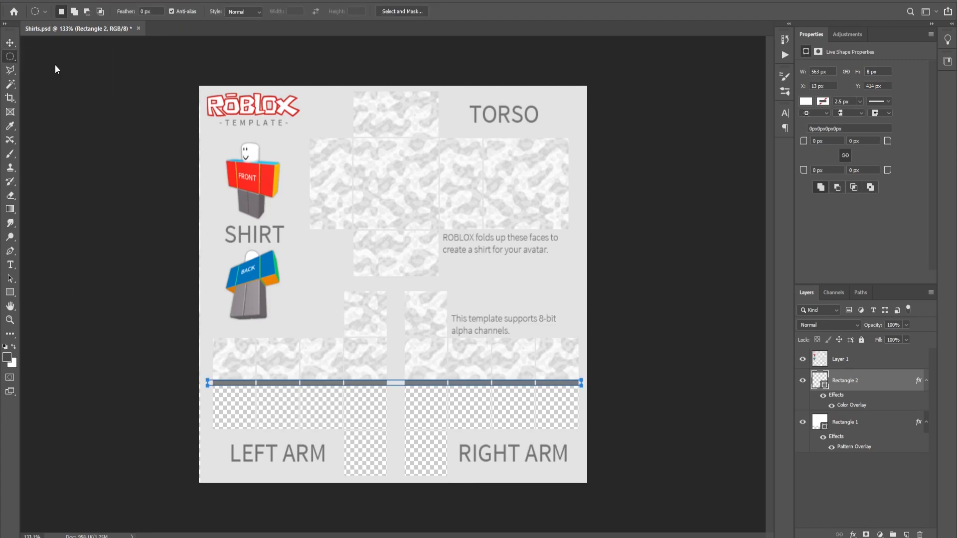
pyautogui.click(905, 534)
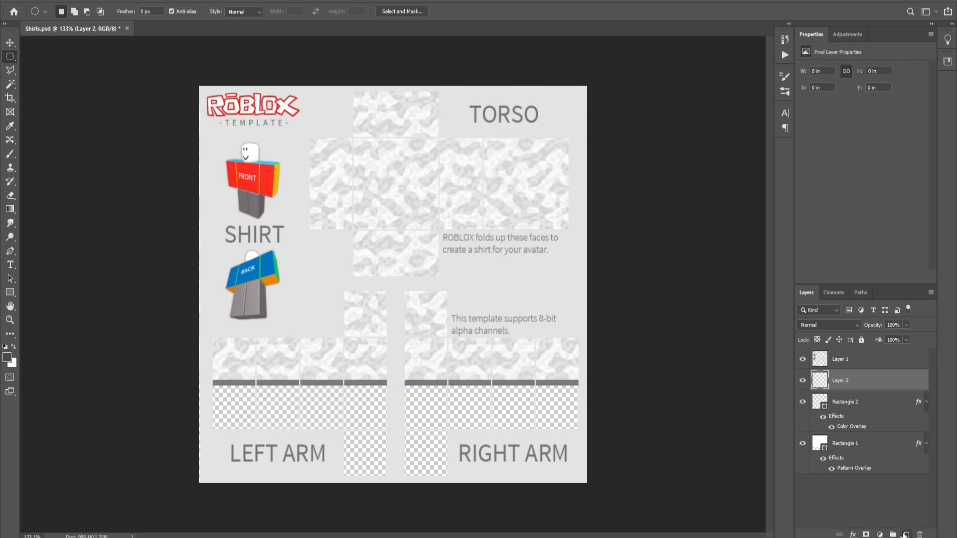
pyautogui.moveTo(364, 153); pyautogui.dragTo(424, 217)
pyautogui.rightClick(386, 189)
pyautogui.click(411, 318)
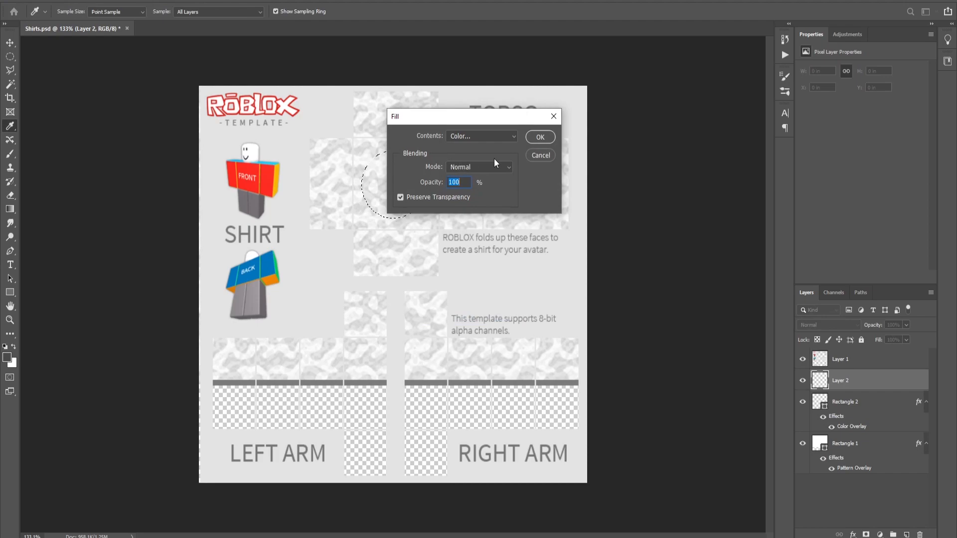
pyautogui.click(539, 138)
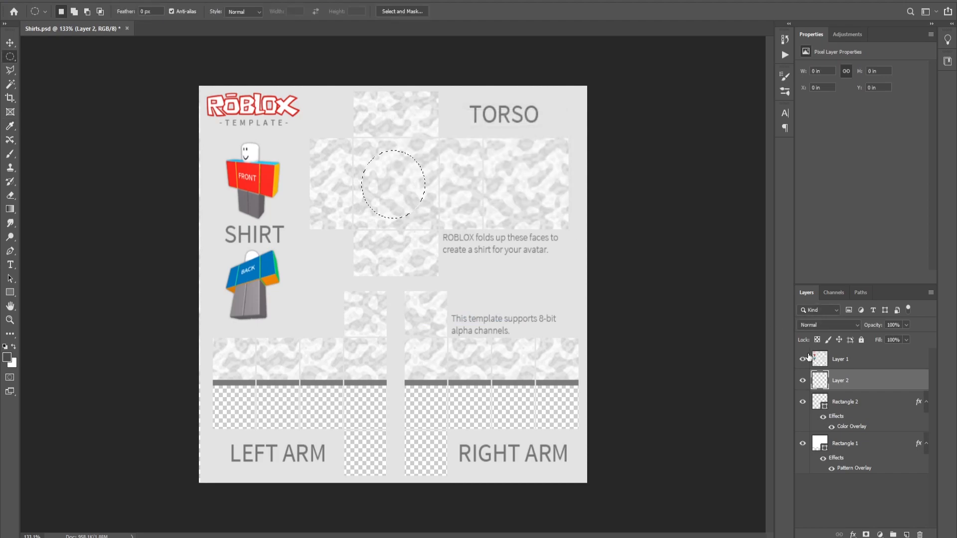
pyautogui.click(10, 84)
pyautogui.hotkey('ctrl', 'd')
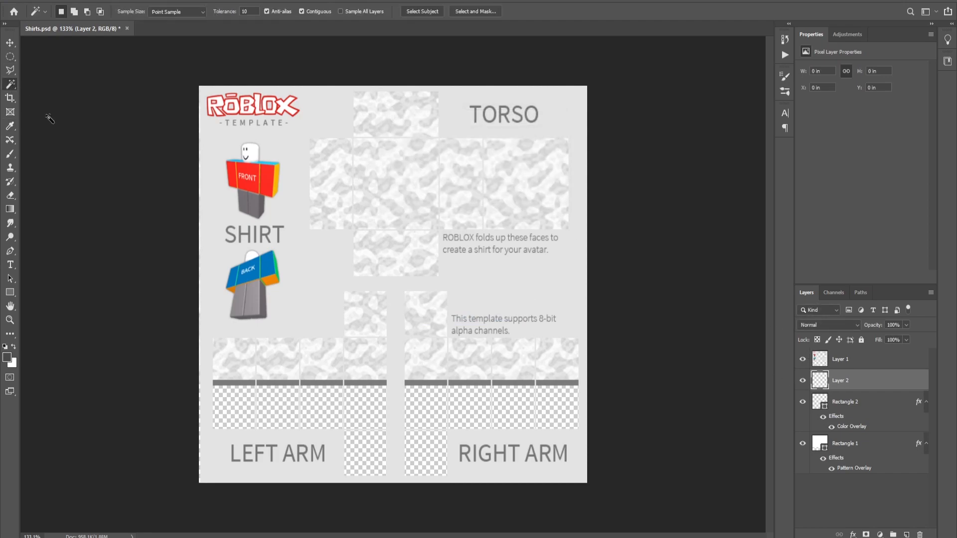
# - Draw a circle about 0.81 in wide on the torso's front panel with the Ellipse tool
pyautogui.click(10, 293)
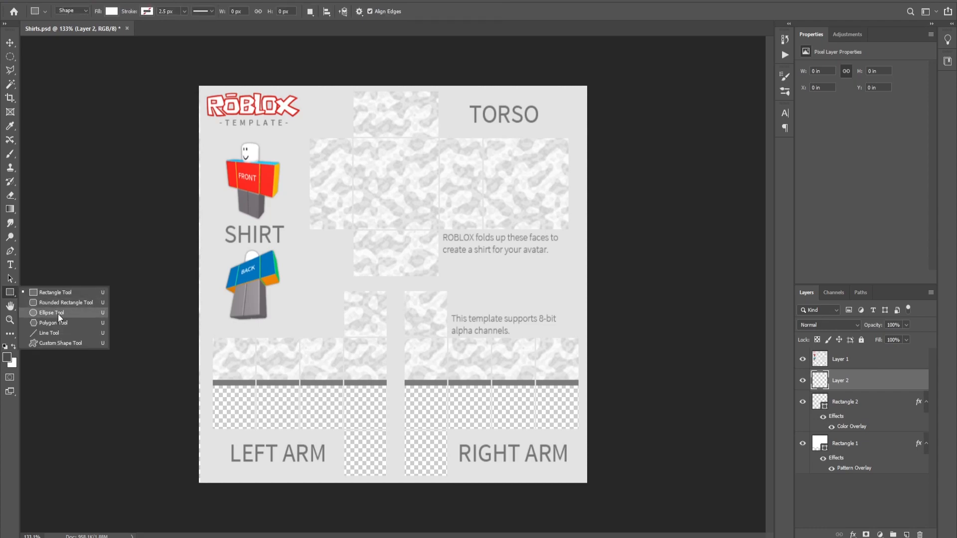
pyautogui.click(52, 313)
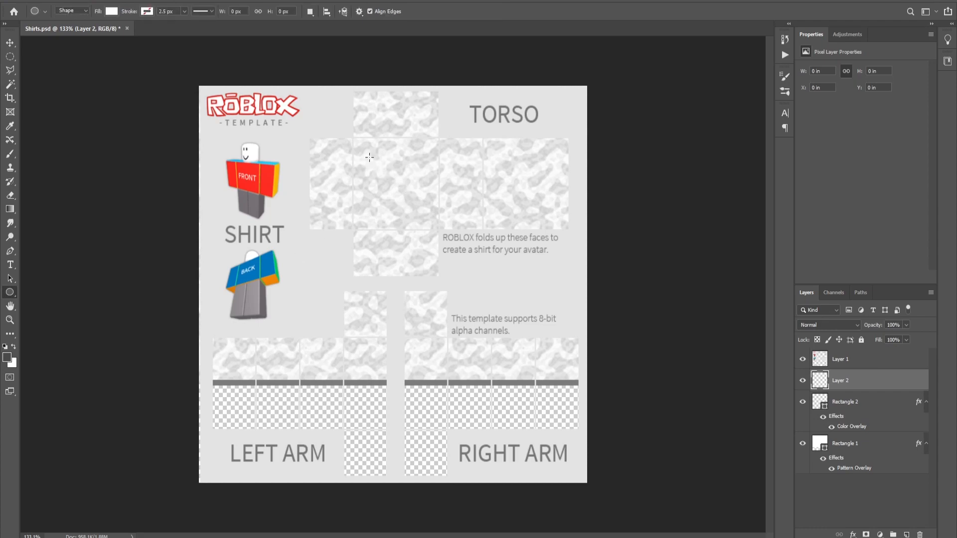
pyautogui.moveTo(360, 148); pyautogui.dragTo(422, 214)
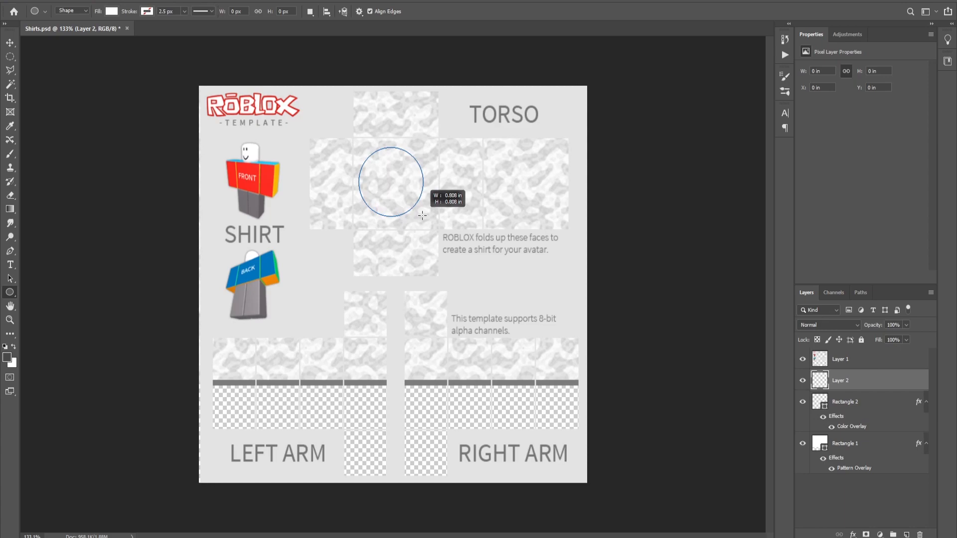
# - Scale the circle down to about 64 x 64 px with Free Transform
pyautogui.moveTo(422, 215); pyautogui.dragTo(421, 215)
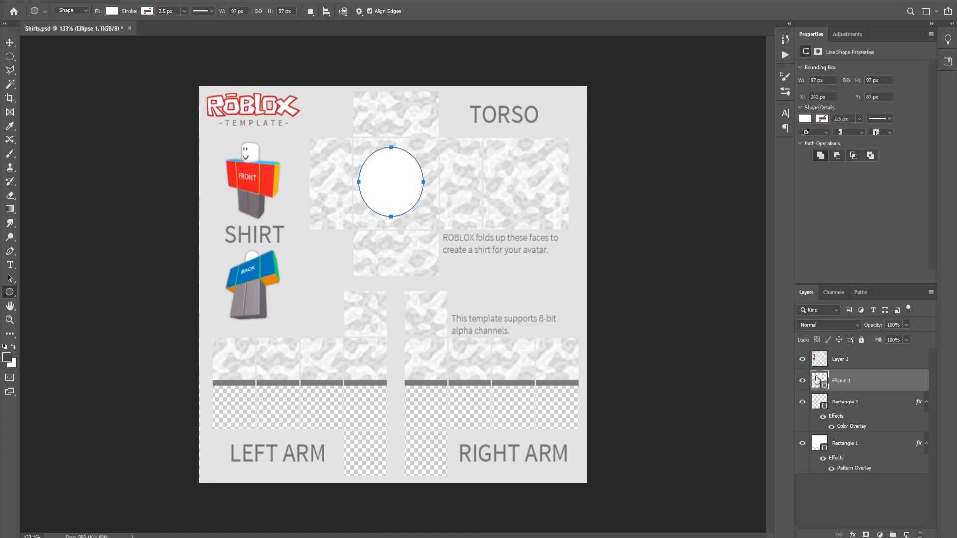
pyautogui.hotkey('ctrl', 't')
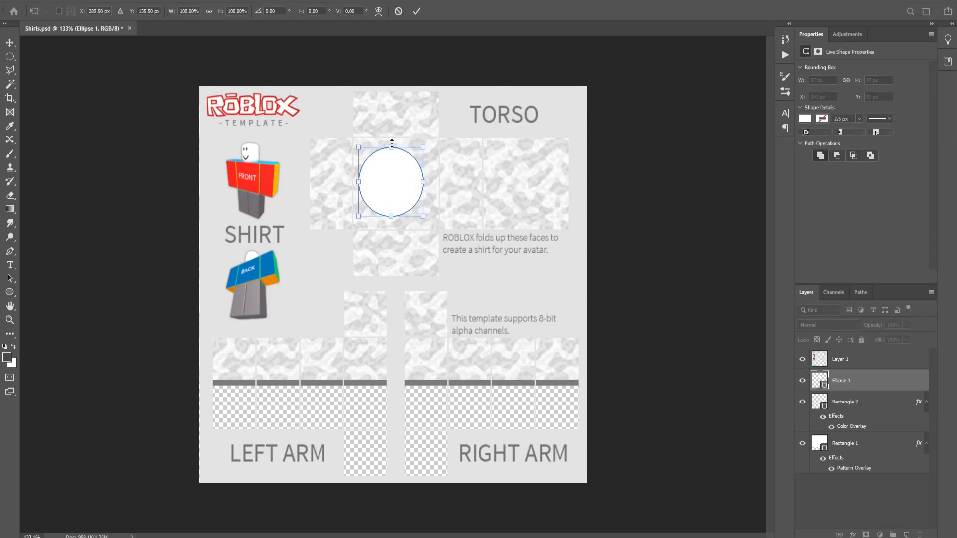
pyautogui.moveTo(392, 146); pyautogui.dragTo(399, 174)
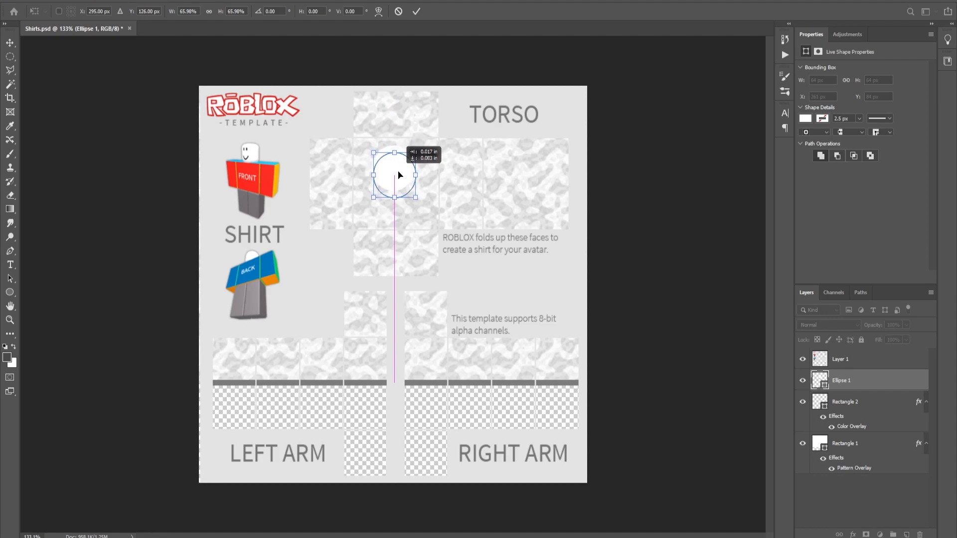
pyautogui.press('Return')
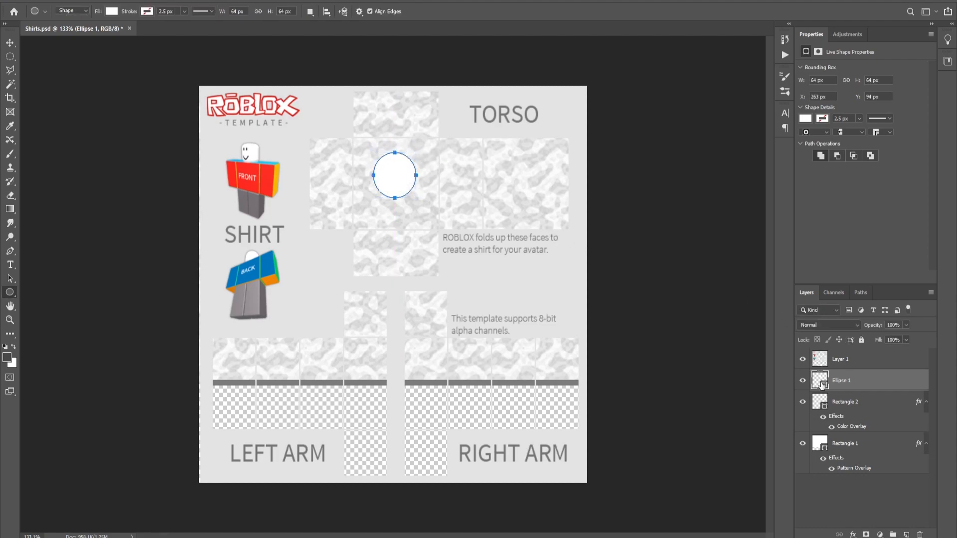
# - Give the circle layer a Color Overlay and a black 000000 outside Stroke of 2 px
pyautogui.rightClick(819, 380)
pyautogui.click(846, 169)
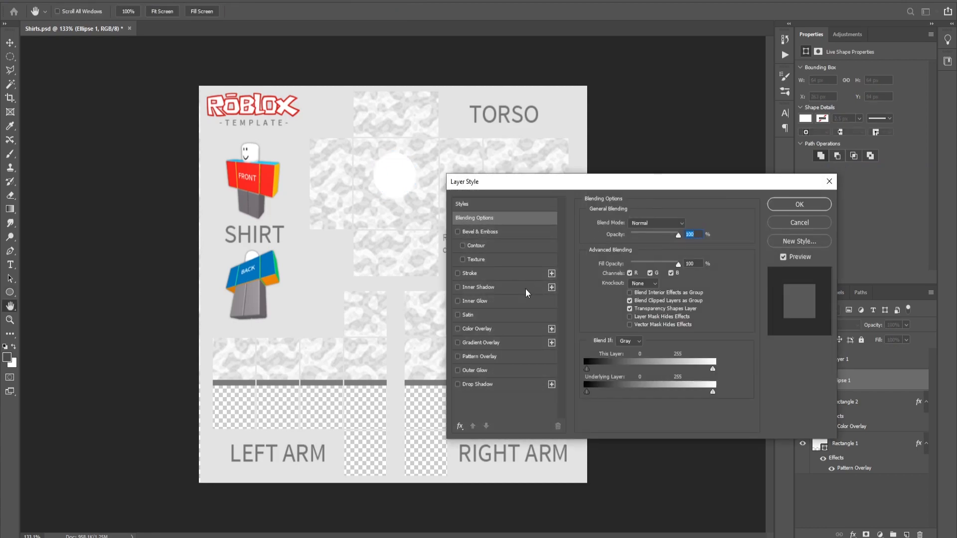
pyautogui.click(468, 330)
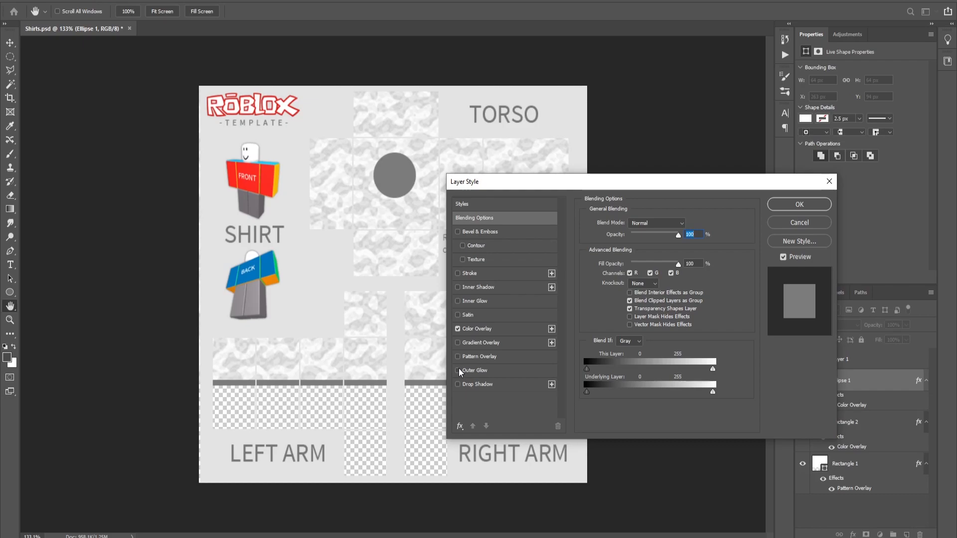
pyautogui.click(463, 274)
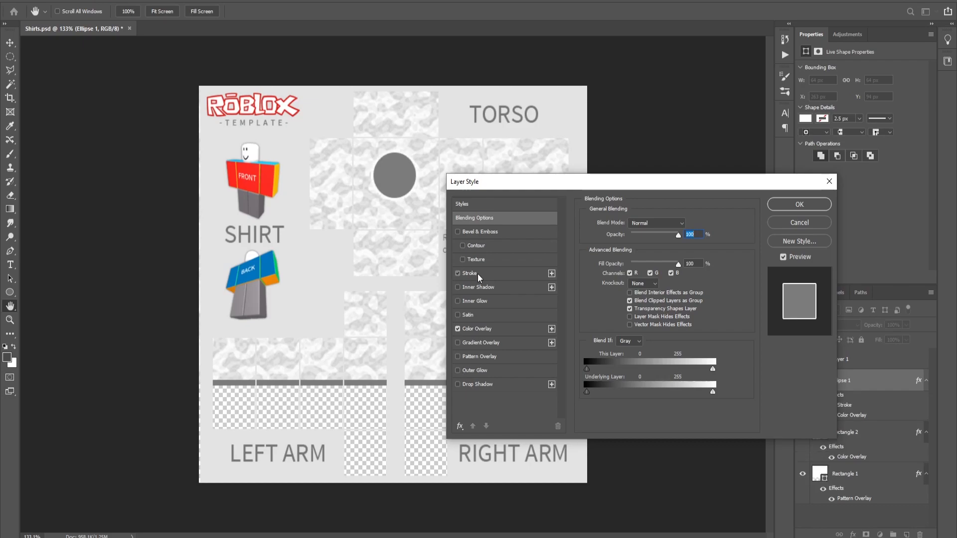
pyautogui.click(608, 301)
pyautogui.moveTo(552, 330)
pyautogui.mouseDown()
pyautogui.moveTo(502, 392)
pyautogui.moveTo(509, 404)
pyautogui.mouseUp()
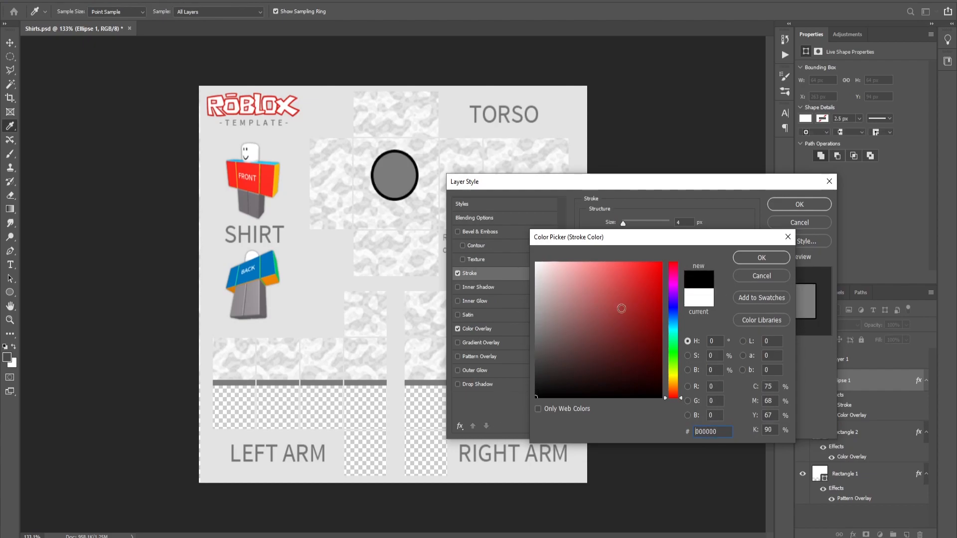
pyautogui.click(749, 258)
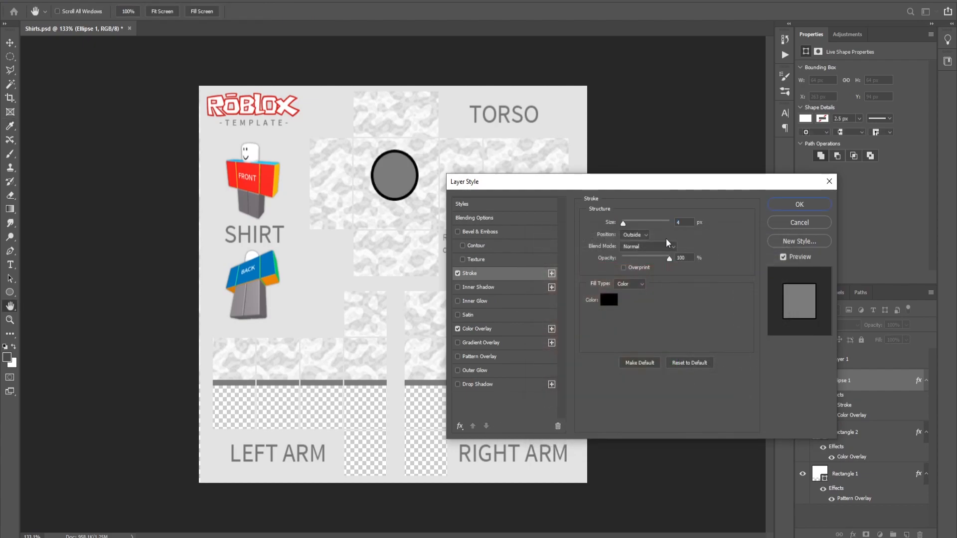
pyautogui.moveTo(623, 223); pyautogui.dragTo(623, 223)
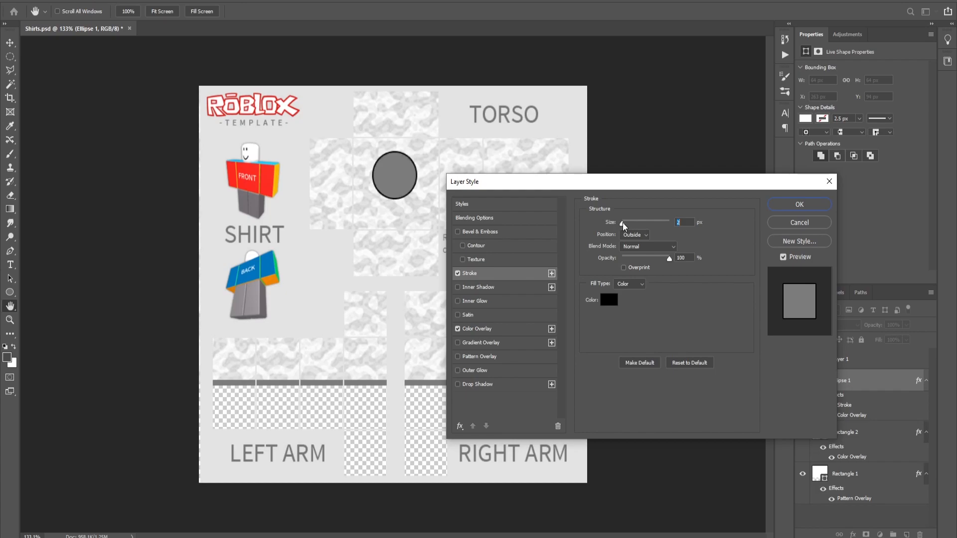
pyautogui.click(791, 205)
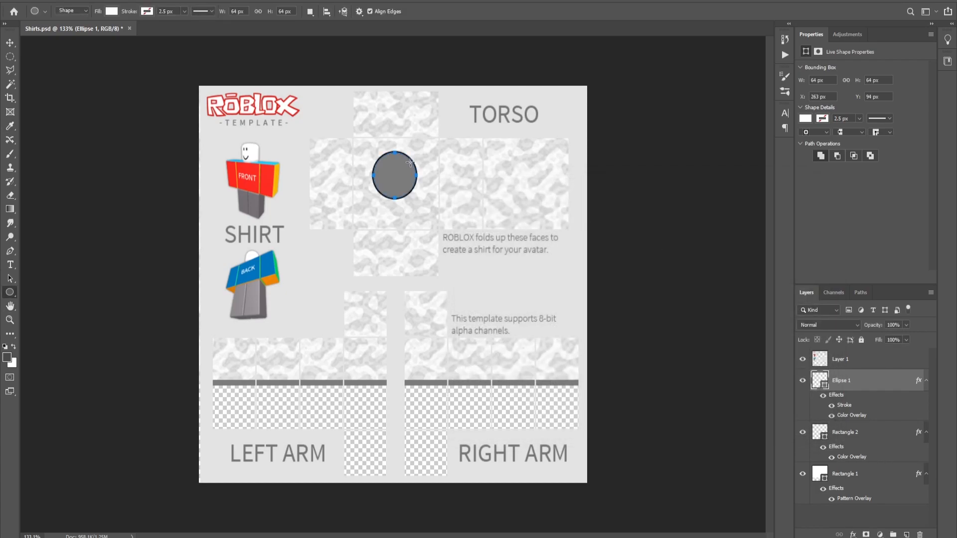
# - Place the ROBLOX_Studio_icon image onto the circle, scaling it to about 9.6% and rotating it about -15.7°
pyautogui.click(10, 43)
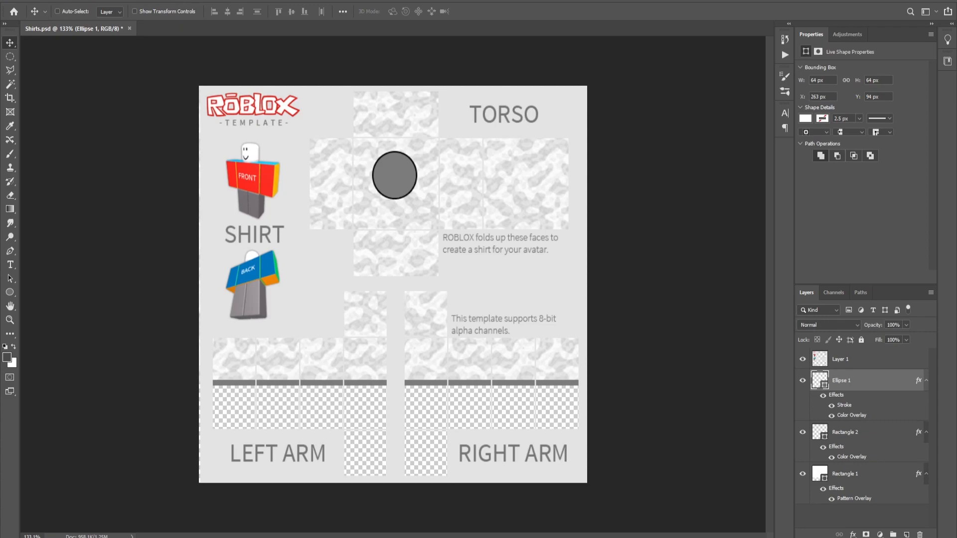
pyautogui.moveTo(0, 319); pyautogui.dragTo(393, 172)
pyautogui.moveTo(393, 95); pyautogui.dragTo(420, 168)
pyautogui.press('Left')
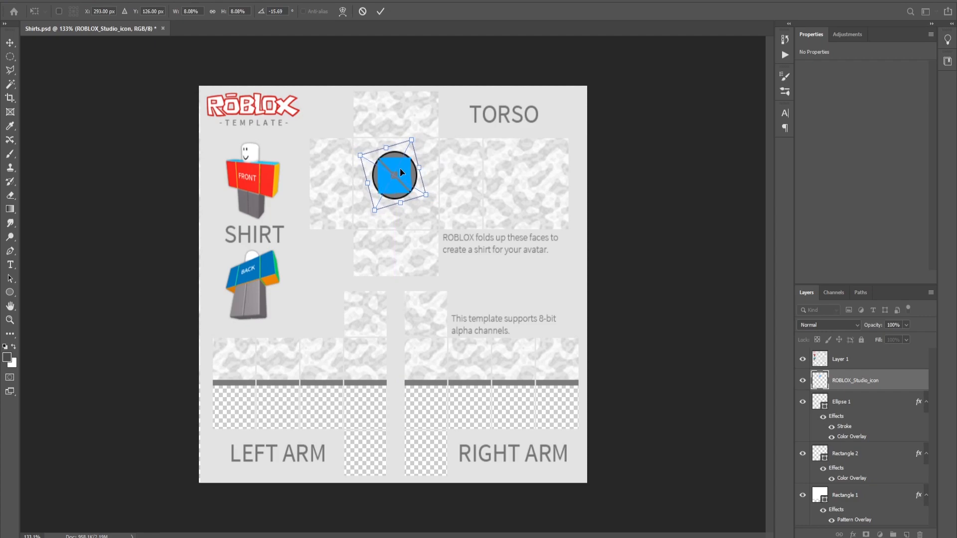
pyautogui.moveTo(398, 203); pyautogui.dragTo(400, 212)
pyautogui.moveTo(402, 194); pyautogui.dragTo(402, 187)
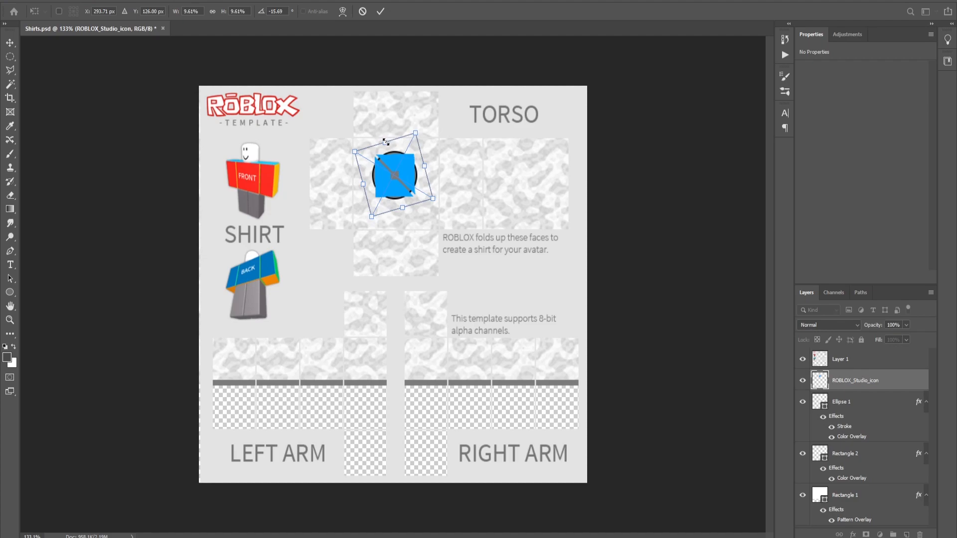
pyautogui.press('Return')
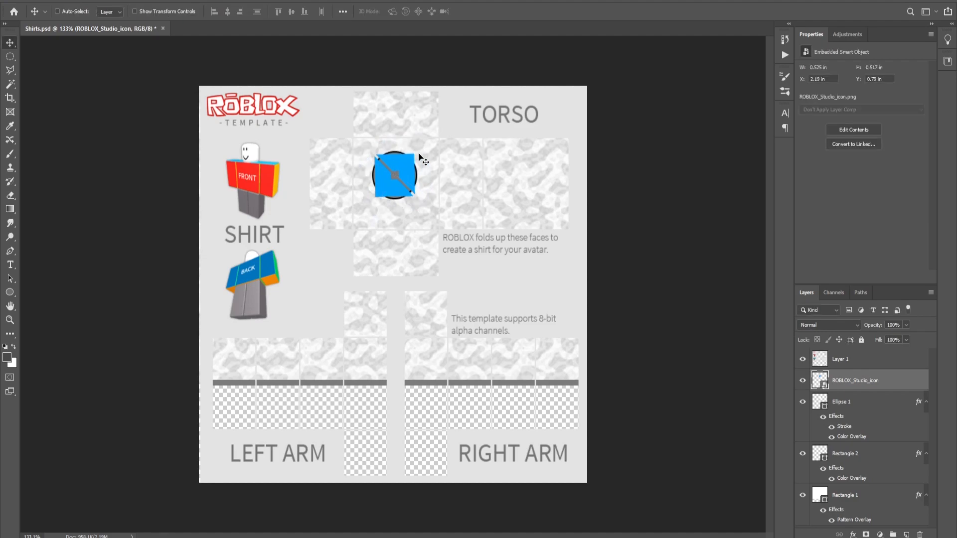
# - Add a light grey c2c2c2 Color Overlay to the Roblox icon layer
pyautogui.scroll(3, 413, 169)
pyautogui.scroll(-2, 404, 181)
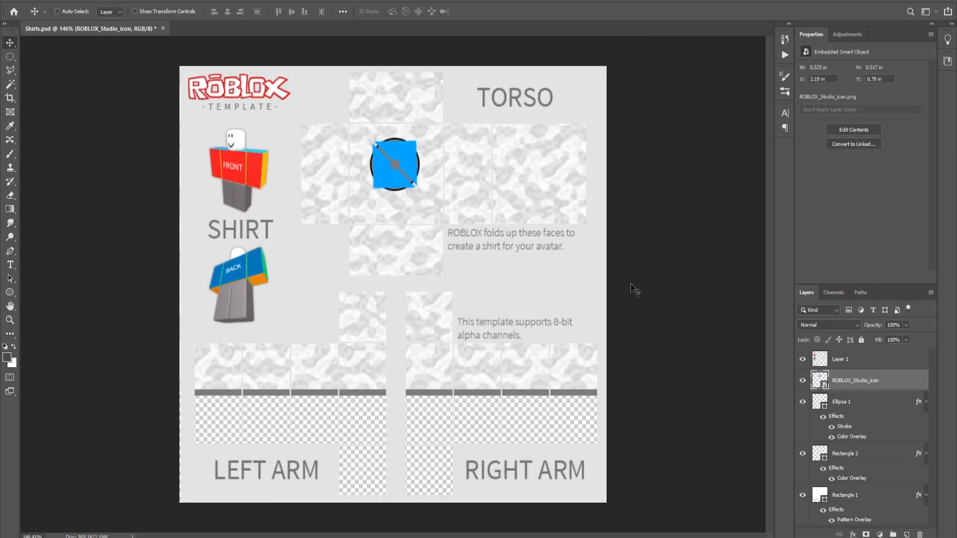
pyautogui.rightClick(808, 387)
pyautogui.click(849, 174)
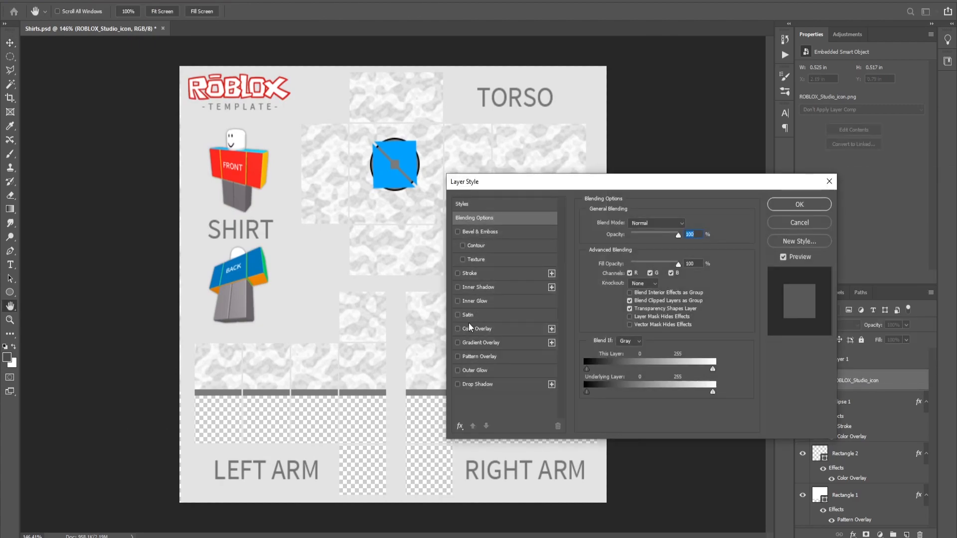
pyautogui.click(458, 328)
pyautogui.click(687, 224)
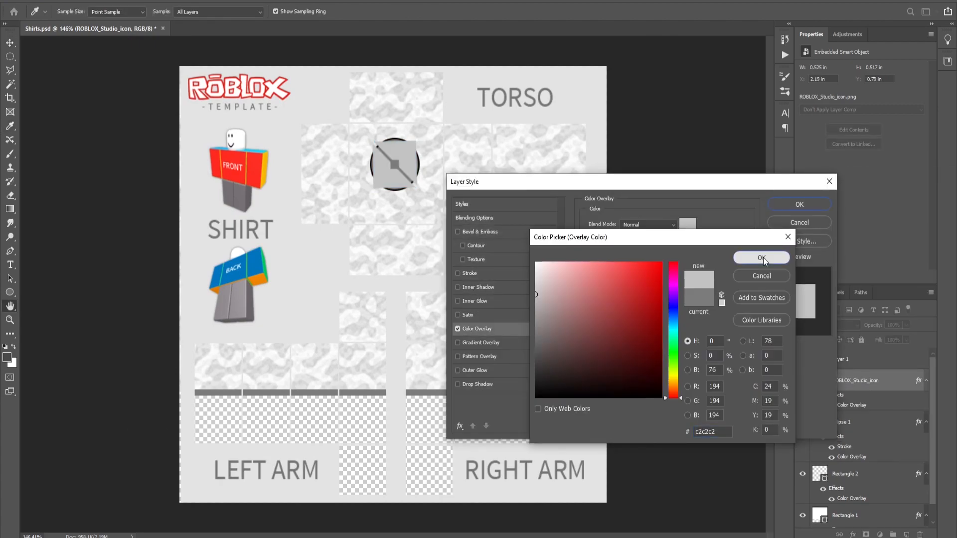
pyautogui.click(763, 258)
pyautogui.click(806, 203)
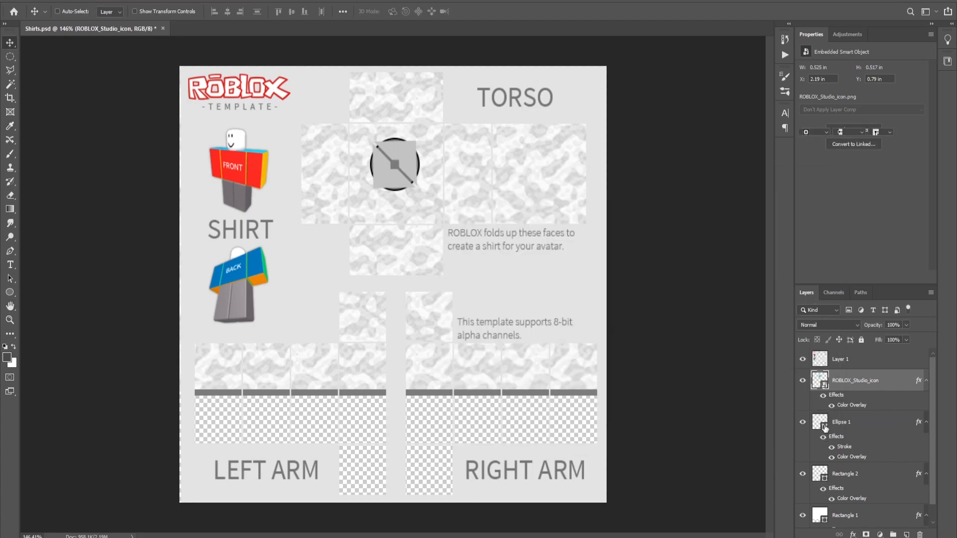
# - Change the circle's Color Overlay colour to white ffffff
pyautogui.click(851, 456)
pyautogui.doubleClick(852, 457)
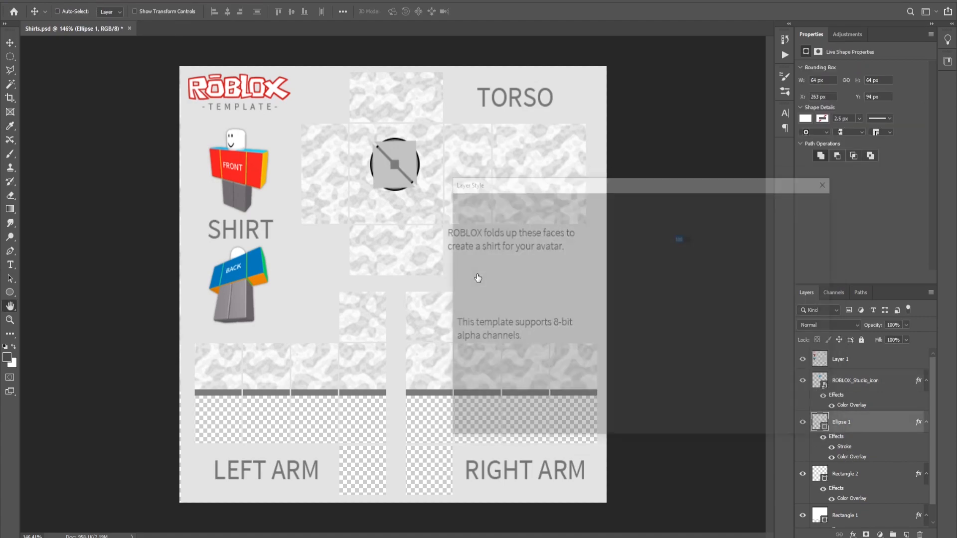
pyautogui.click(688, 225)
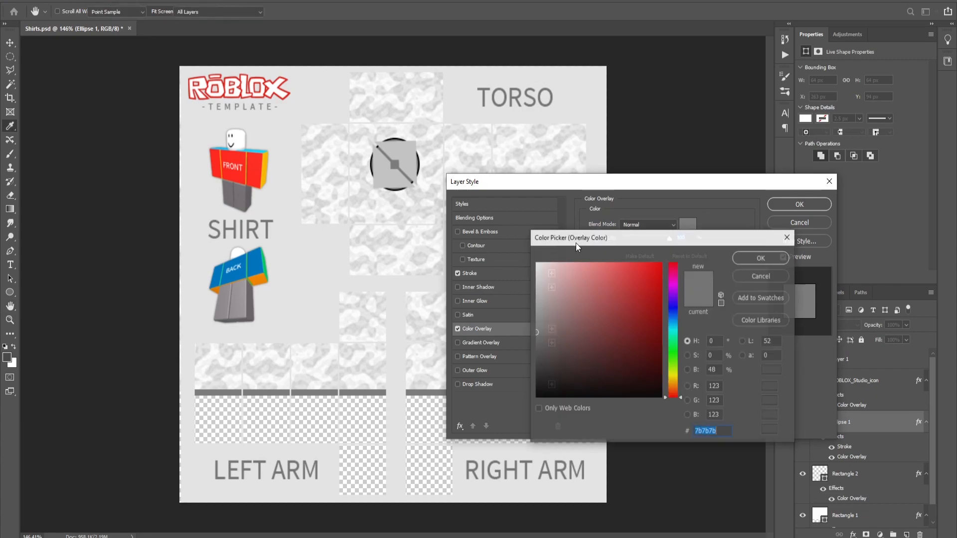
pyautogui.moveTo(550, 277); pyautogui.dragTo(518, 201)
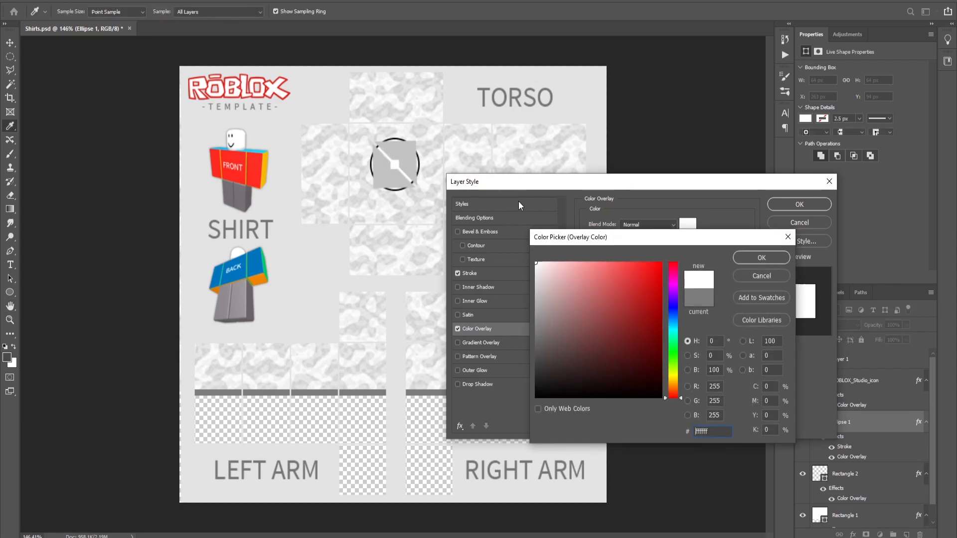
pyautogui.click(767, 259)
pyautogui.click(820, 201)
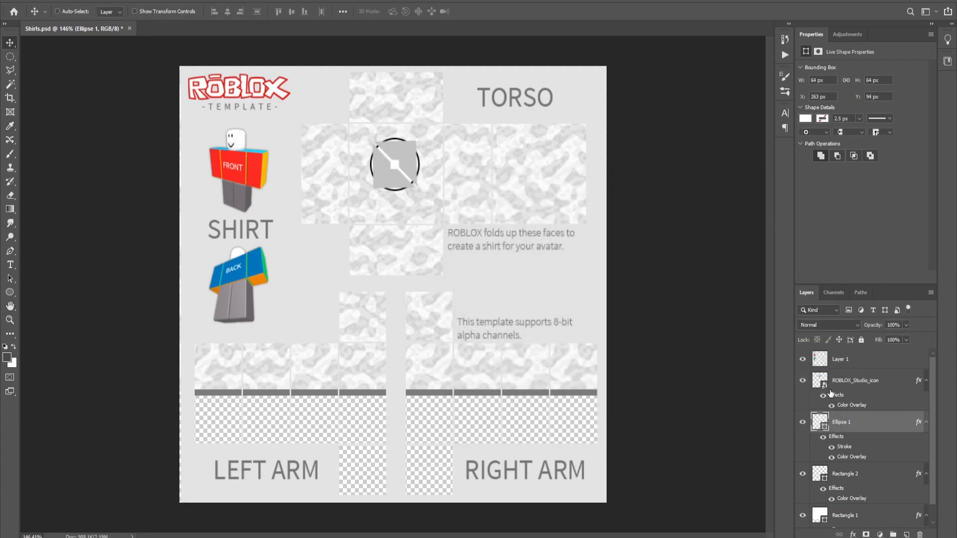
# - Add a Drop Shadow effect to the Roblox icon layer
pyautogui.click(817, 382)
pyautogui.rightClick(816, 382)
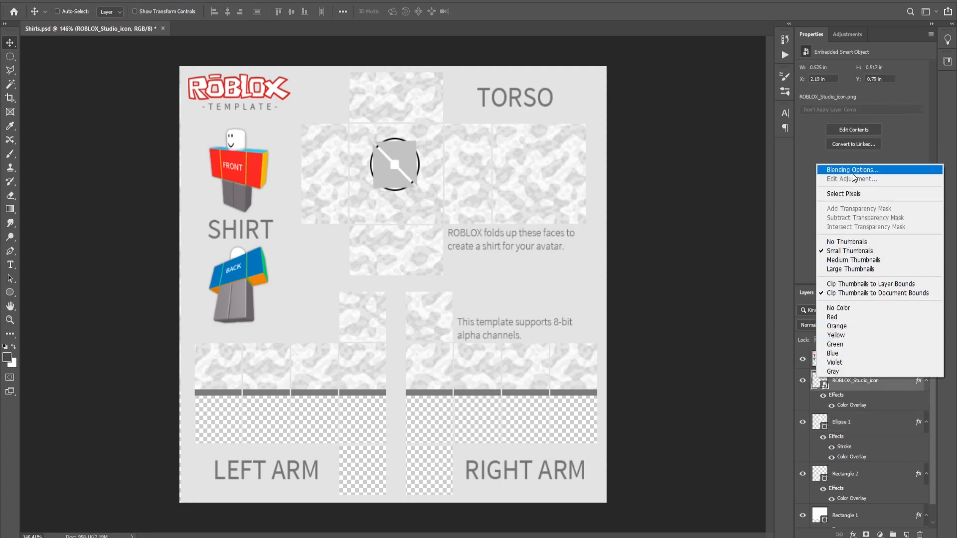
pyautogui.click(850, 170)
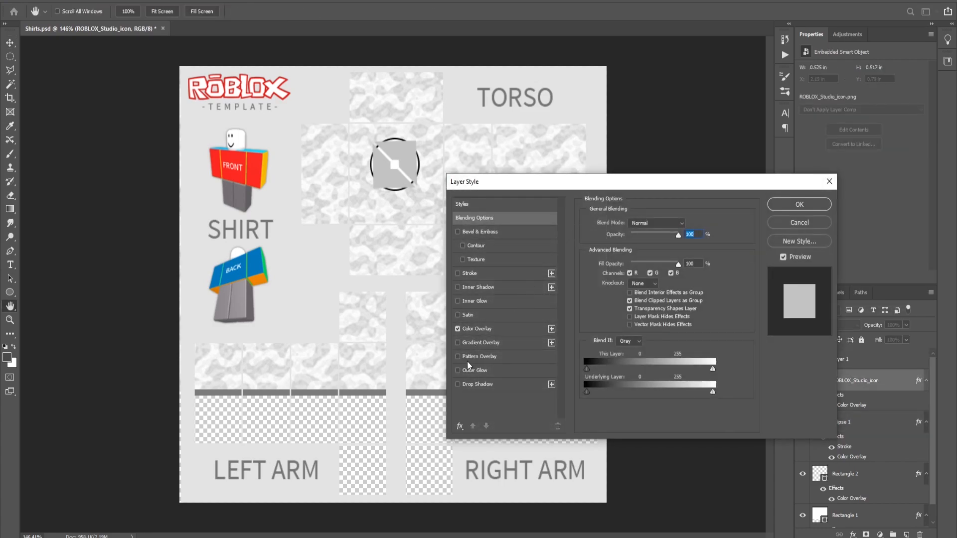
pyautogui.click(457, 384)
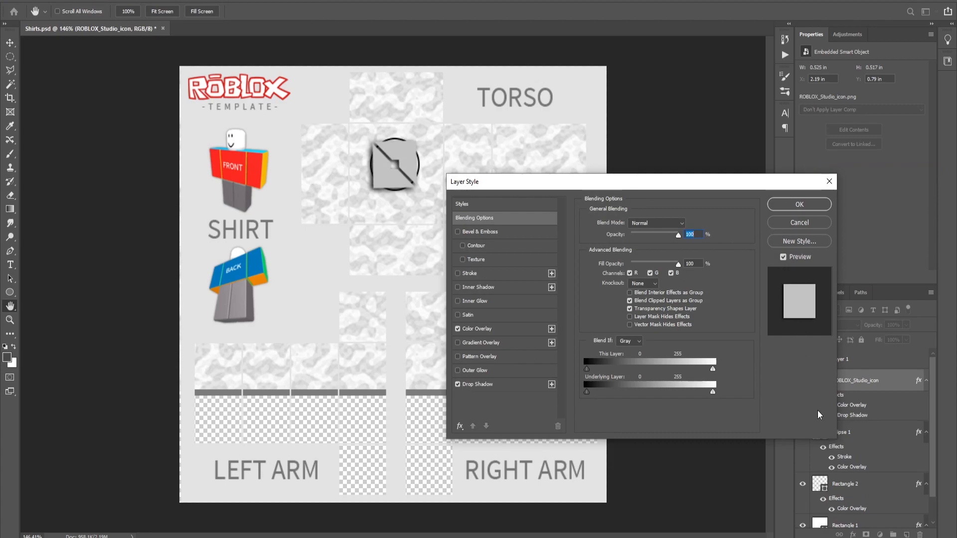
pyautogui.click(803, 206)
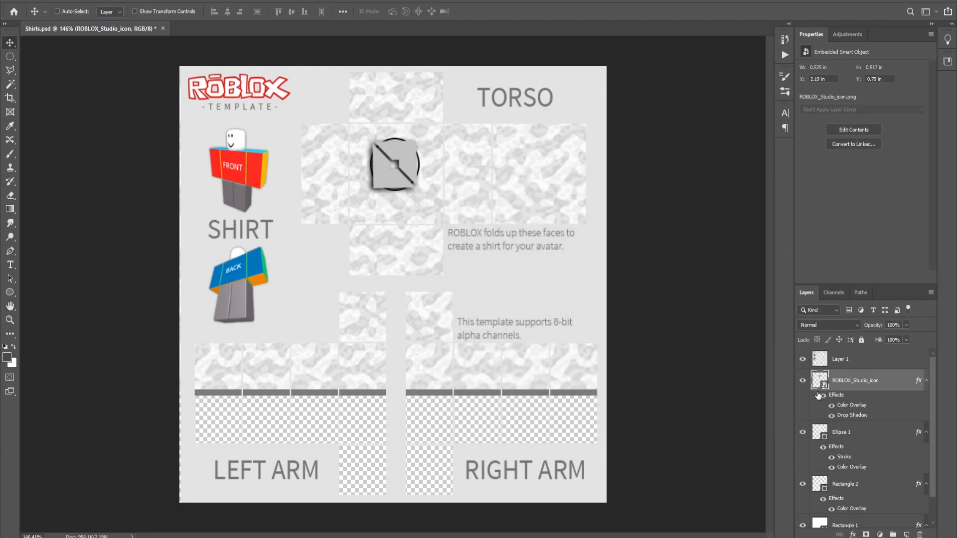
# - Hide the circle layer and rotate the Roblox icon a bit further with Free Transform
pyautogui.click(806, 433)
pyautogui.hotkey('ctrl', 't')
pyautogui.moveTo(430, 204); pyautogui.dragTo(407, 193)
pyautogui.press('Return')
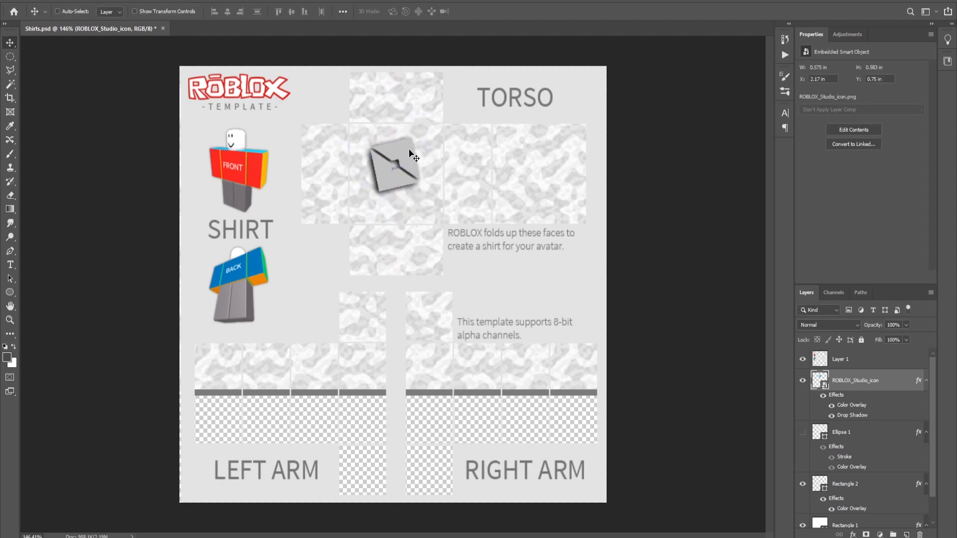
# - Select a small ellipse on the base pattern layer at the top edge of the torso's front panel and try deleting it
pyautogui.scroll(-1, 828, 450)
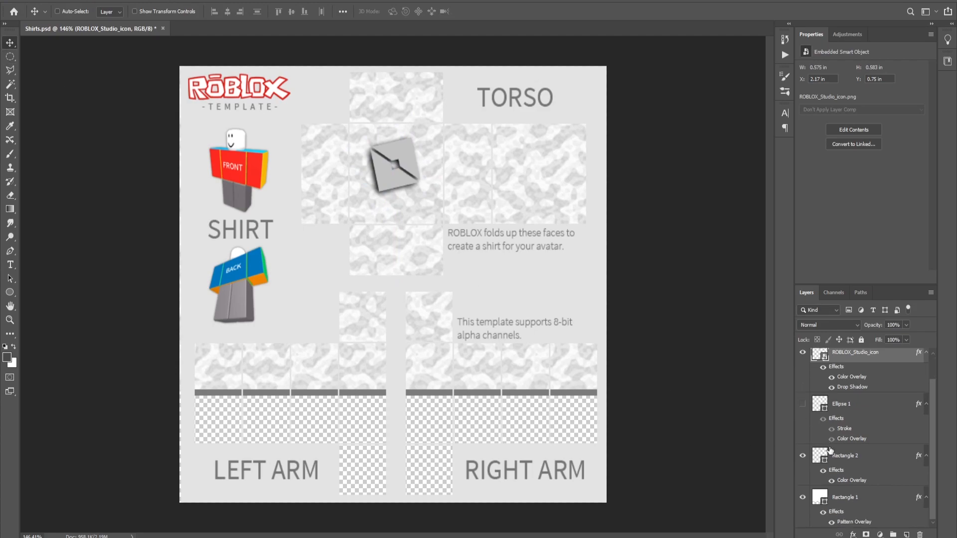
pyautogui.click(853, 499)
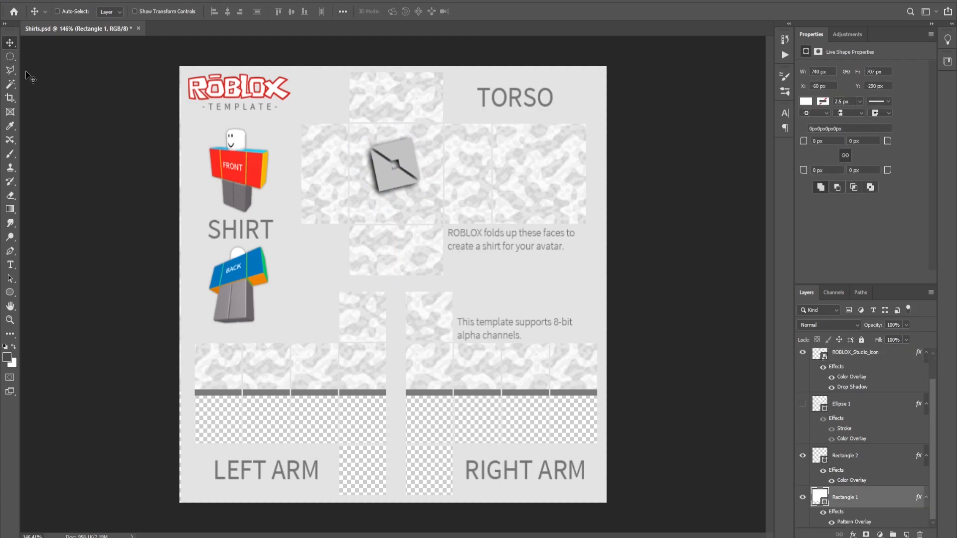
pyautogui.click(10, 57)
pyautogui.moveTo(378, 117); pyautogui.dragTo(411, 132)
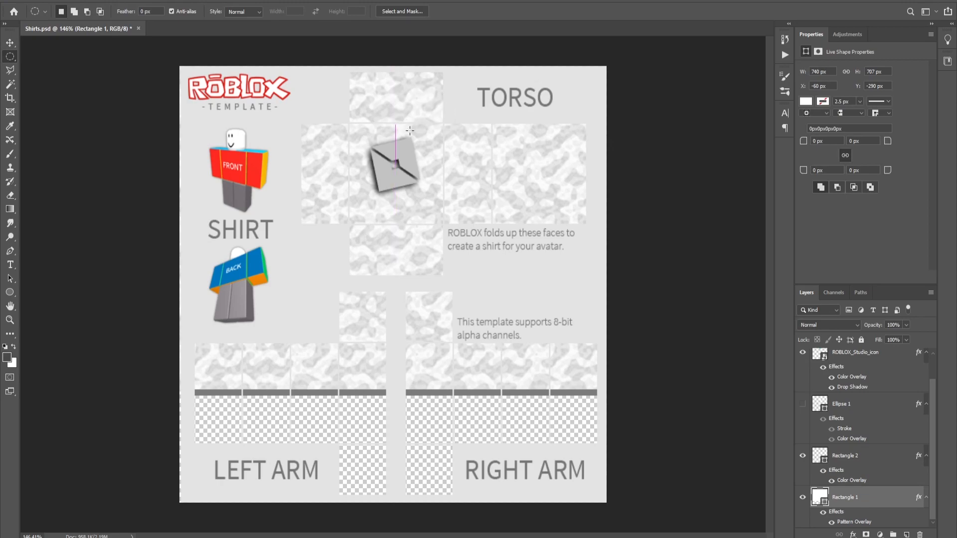
pyautogui.press('Delete')
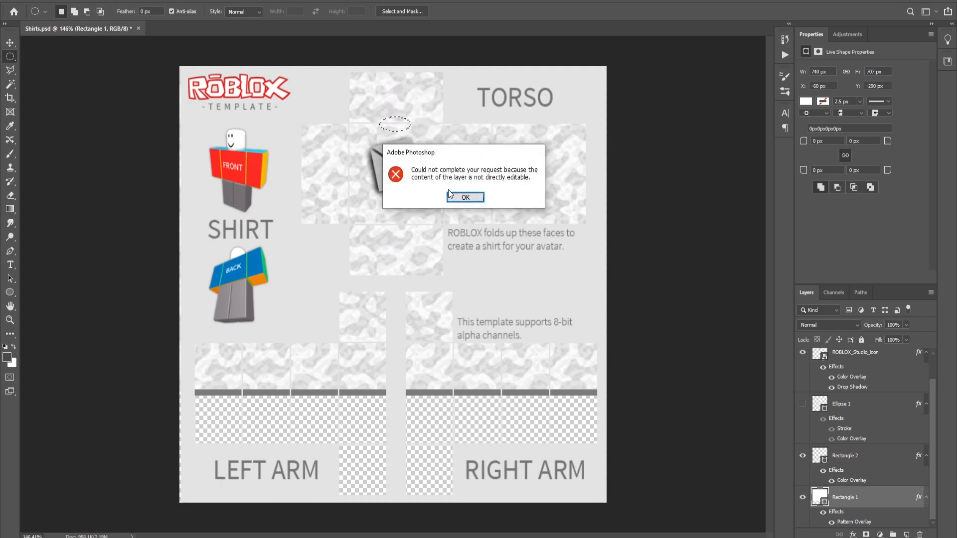
pyautogui.click(464, 194)
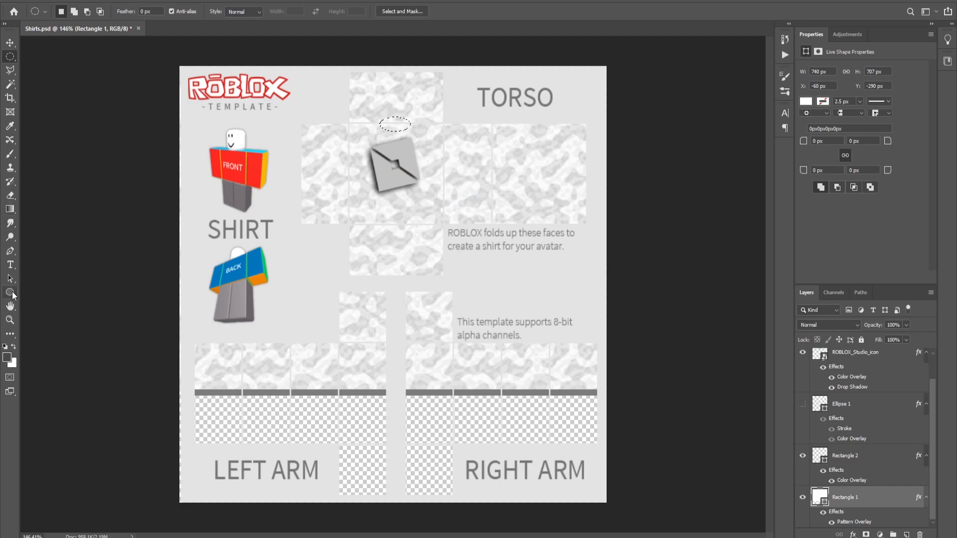
# - Erase the selected area of the base pattern layer with the Eraser tool and deselect
pyautogui.click(10, 195)
pyautogui.click(396, 124)
pyautogui.click(441, 196)
pyautogui.moveTo(348, 127); pyautogui.dragTo(420, 123)
pyautogui.hotkey('ctrl', 'd')
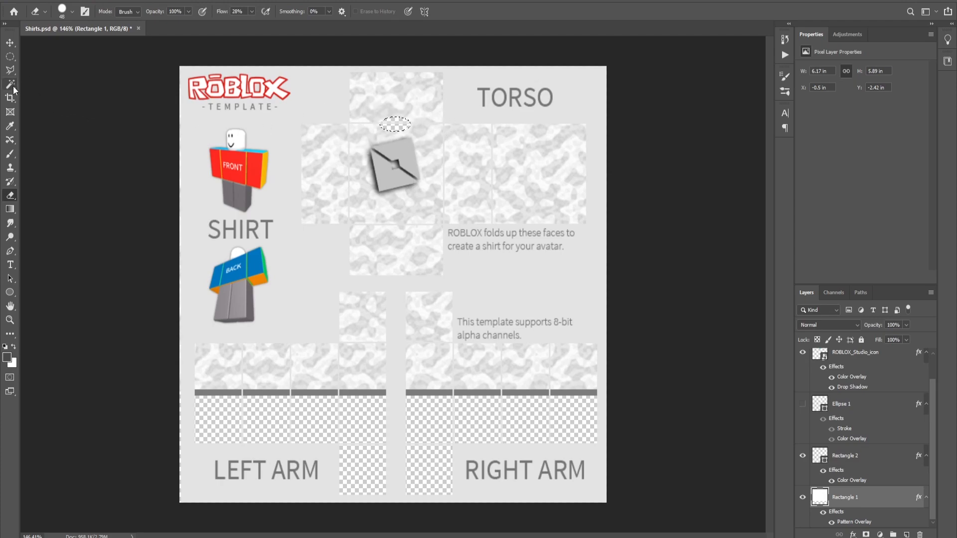
pyautogui.click(10, 83)
pyautogui.click(9, 43)
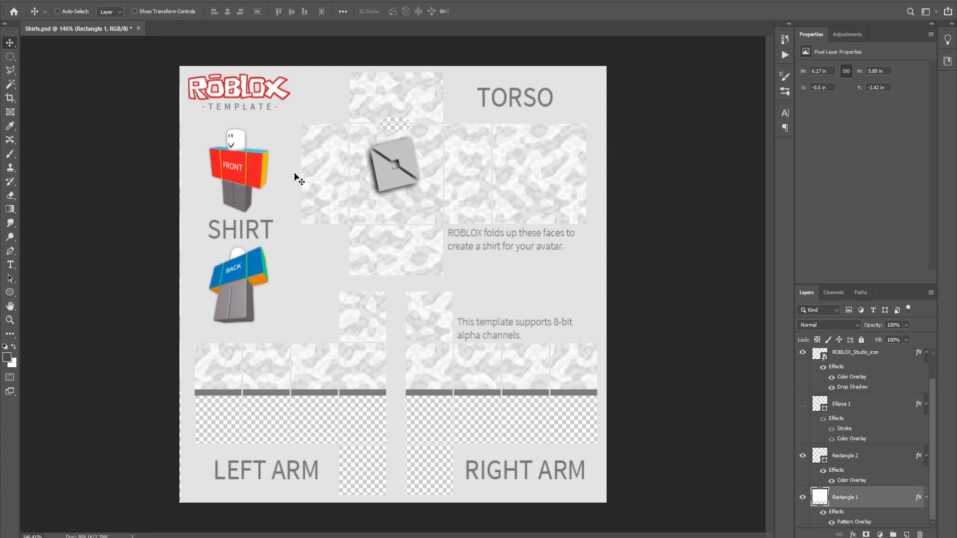
# - Export the finished shirt design as a PNG image with Export As
pyautogui.hotkey('ctrl', 'alt', 'shift', 'w')
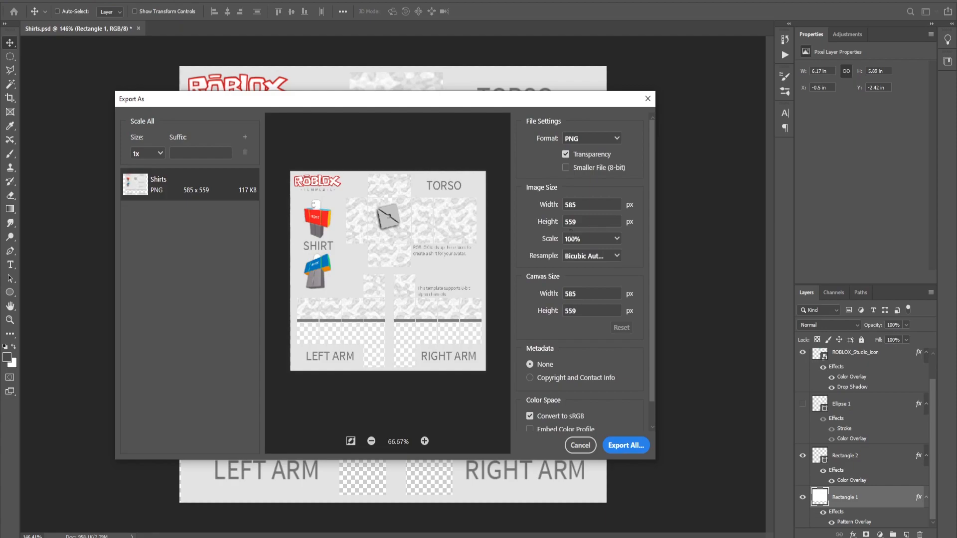
pyautogui.click(624, 444)
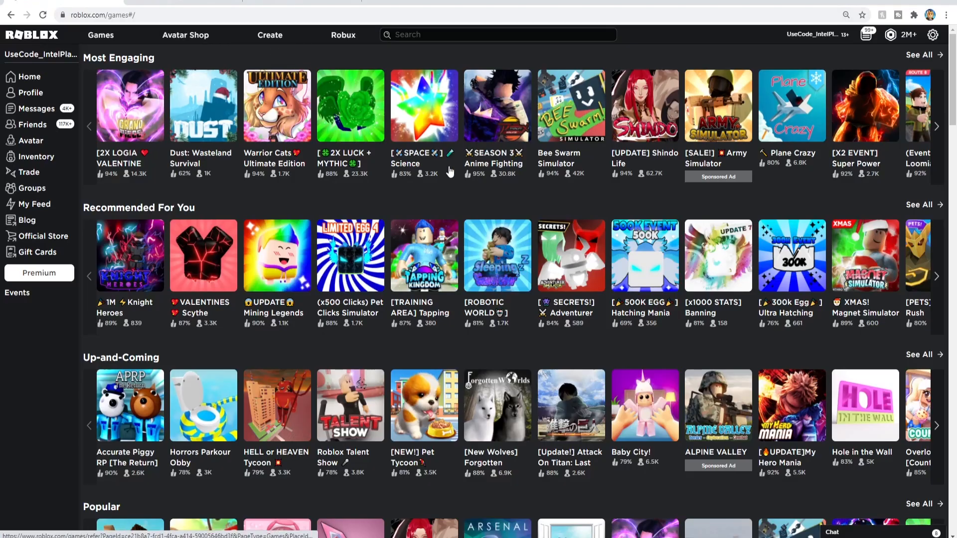
# - Switch to the Roblox website, open the Shirts creation page and choose the exported robuilder.png image
pyautogui.click(269, 38)
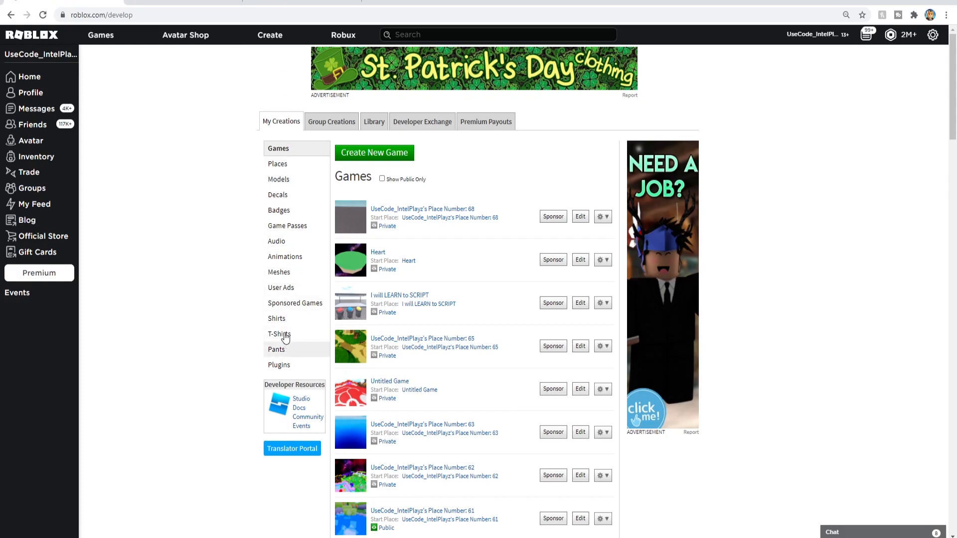
pyautogui.click(283, 325)
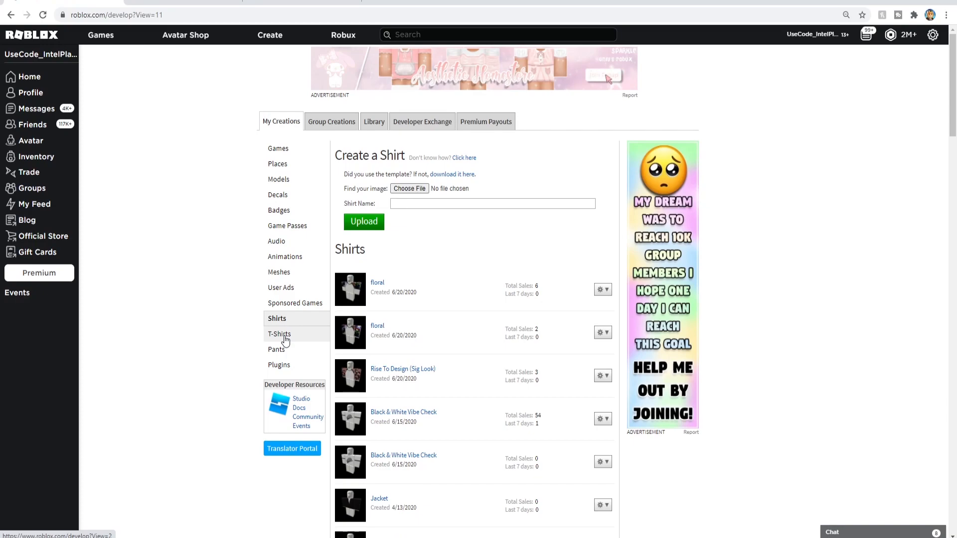
pyautogui.click(408, 189)
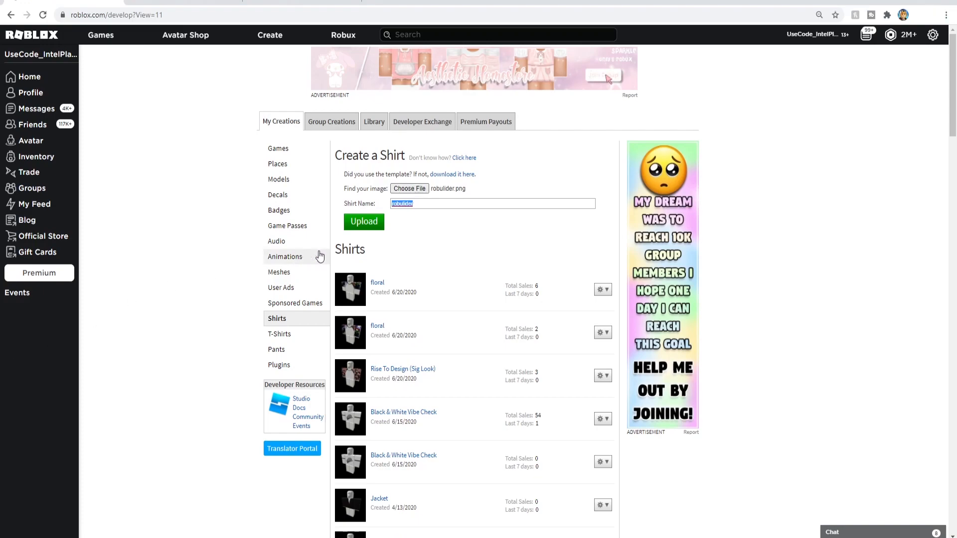
# - Name the shirt RoBuilder Fan Shirt and upload it
pyautogui.click(421, 204)
pyautogui.press('BackSpace')
pyautogui.press('BackSpace')
pyautogui.press('BackSpace')
pyautogui.press('BackSpace')
pyautogui.press('BackSpace')
pyautogui.press('BackSpace')
pyautogui.press('BackSpace')
pyautogui.press('BackSpace')
pyautogui.press('BackSpace')
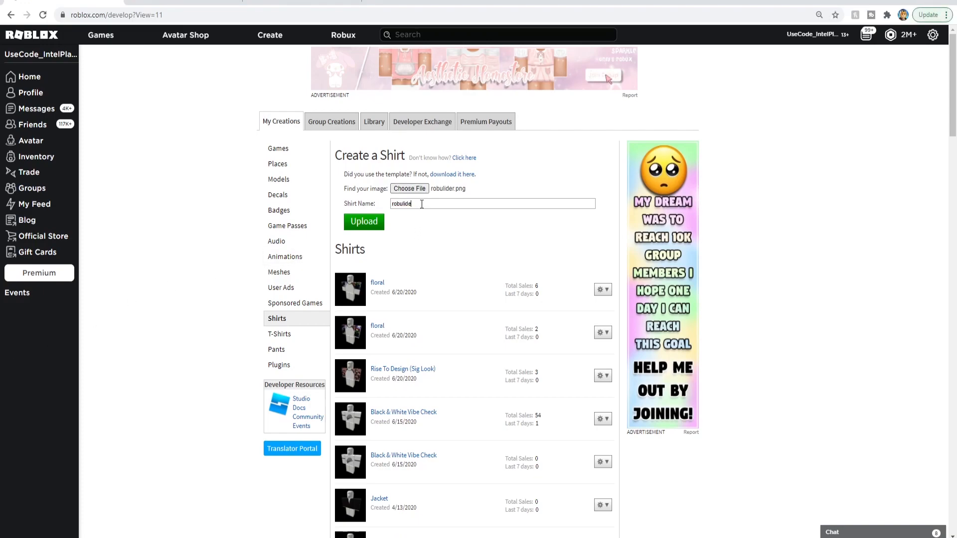
pyautogui.write('RoBuilder Fan Shirt')
pyautogui.click(364, 224)
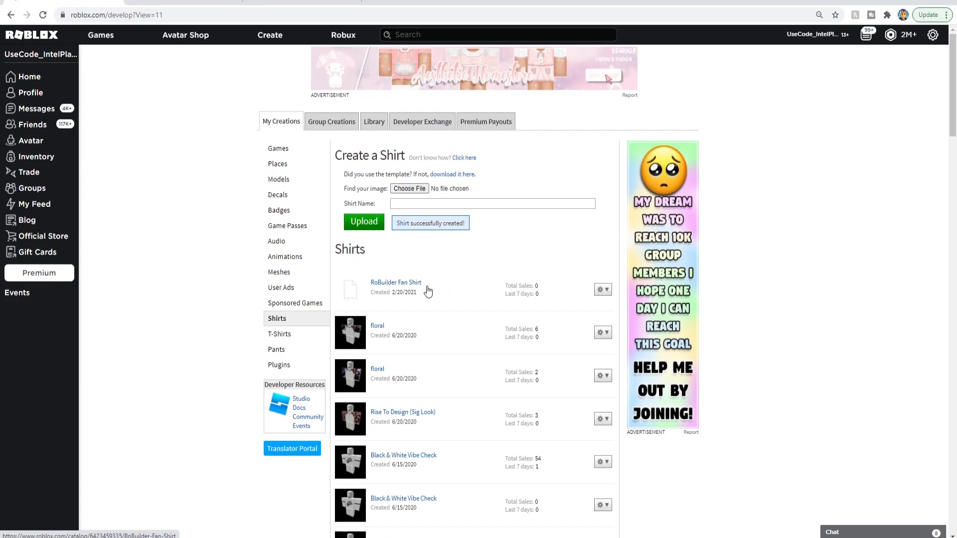
# - Open the new shirt's configuration, go to its sales settings and make it an item for sale
pyautogui.click(603, 289)
pyautogui.click(578, 305)
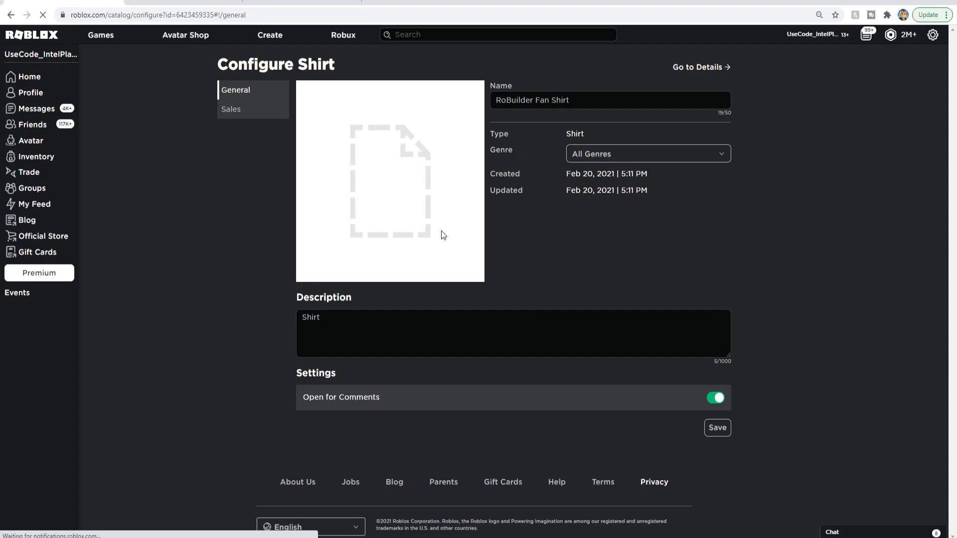
pyautogui.click(229, 109)
pyautogui.click(715, 94)
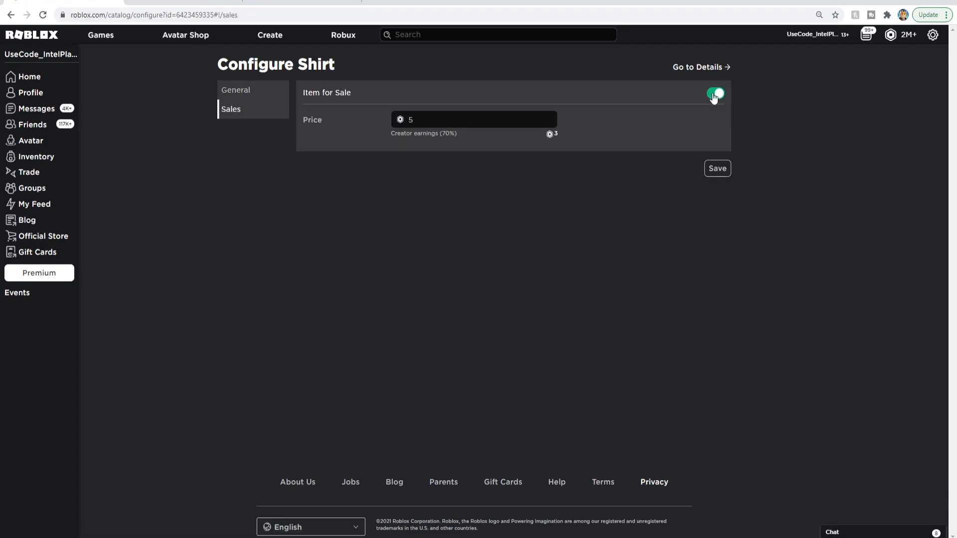
# - Set the shirt's price to 5 Robux and save the sales settings
pyautogui.click(436, 118)
pyautogui.press('BackSpace')
pyautogui.write('1')
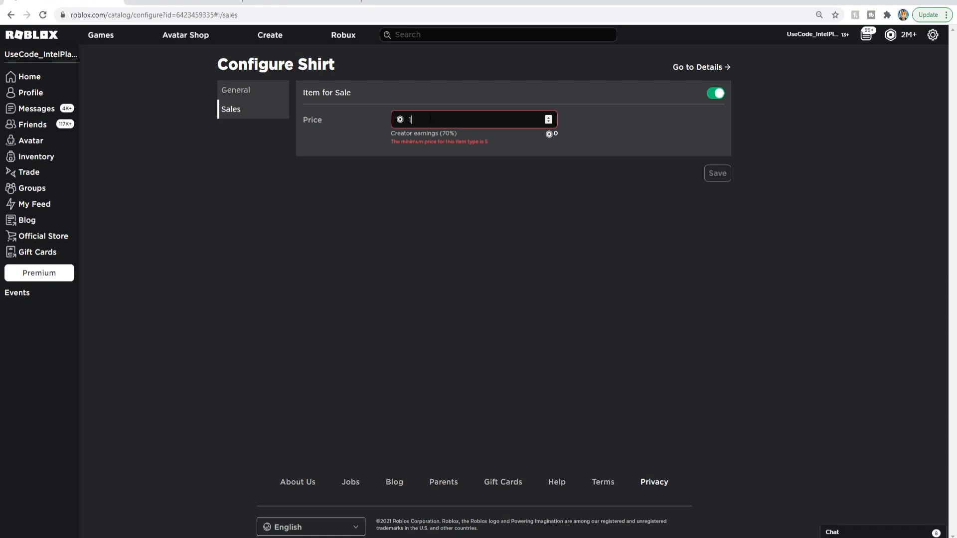
pyautogui.press('BackSpace')
pyautogui.write('5')
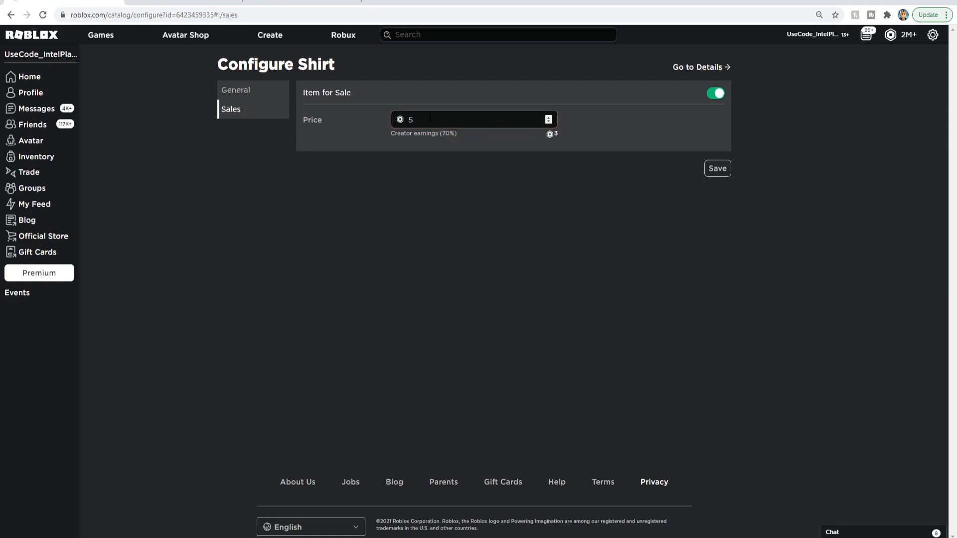
pyautogui.click(717, 170)
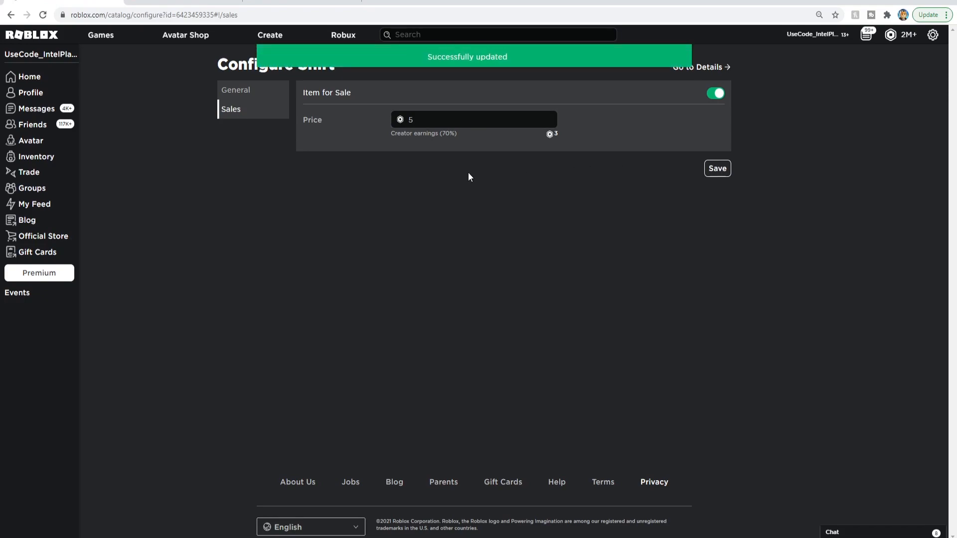